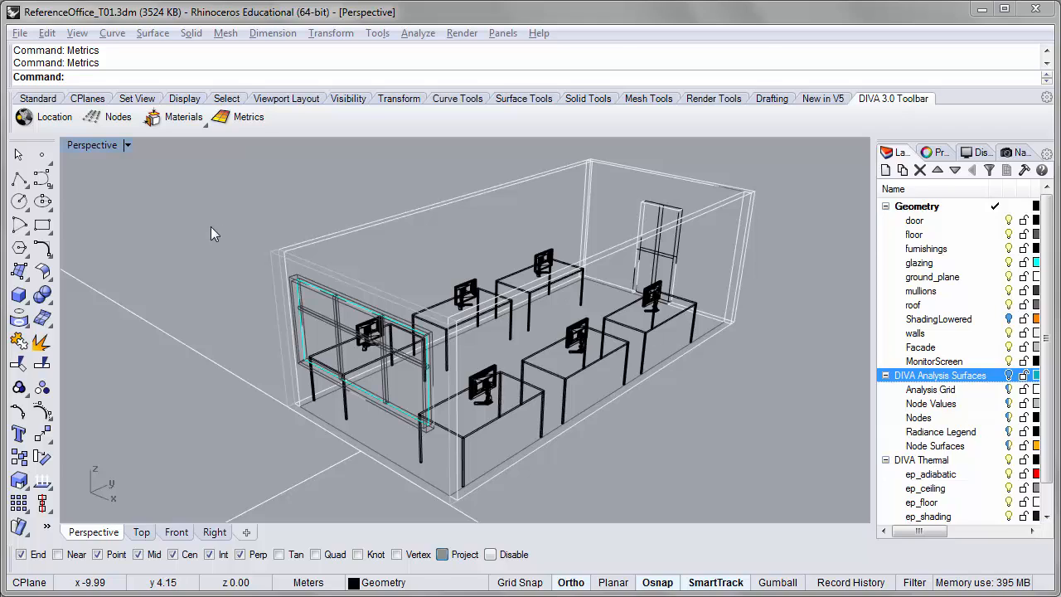
# Open the electriclighting 300lx no dynamic shading report from the project's Grid-Based results folder and widen the browser window.
pyautogui.moveTo(210, 227); pyautogui.dragTo(180, 241, button='right')
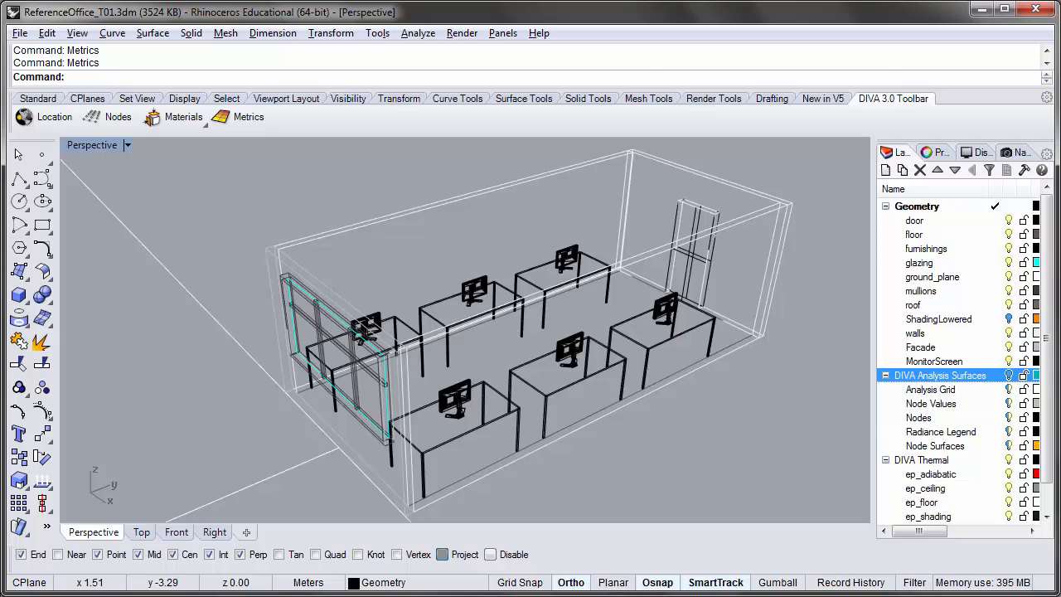
pyautogui.hotkey('alt', 'Tab')
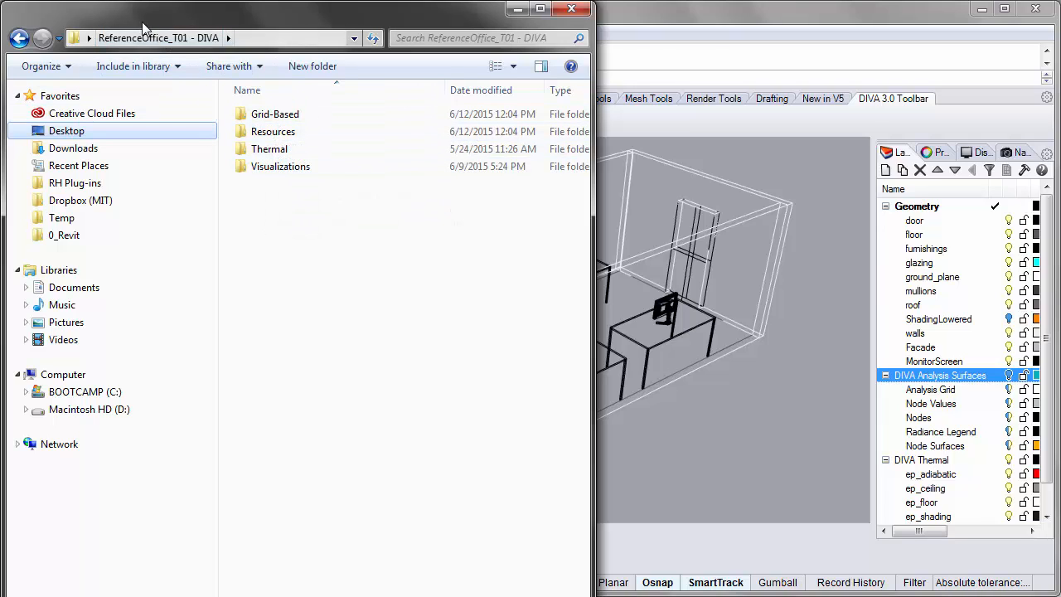
pyautogui.click(126, 38)
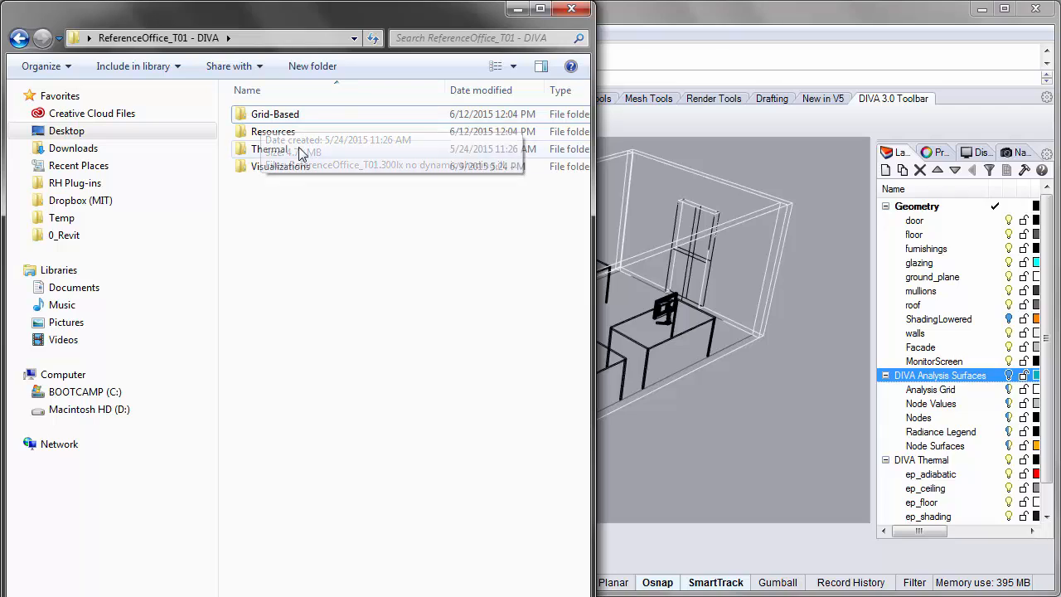
pyautogui.doubleClick(266, 114)
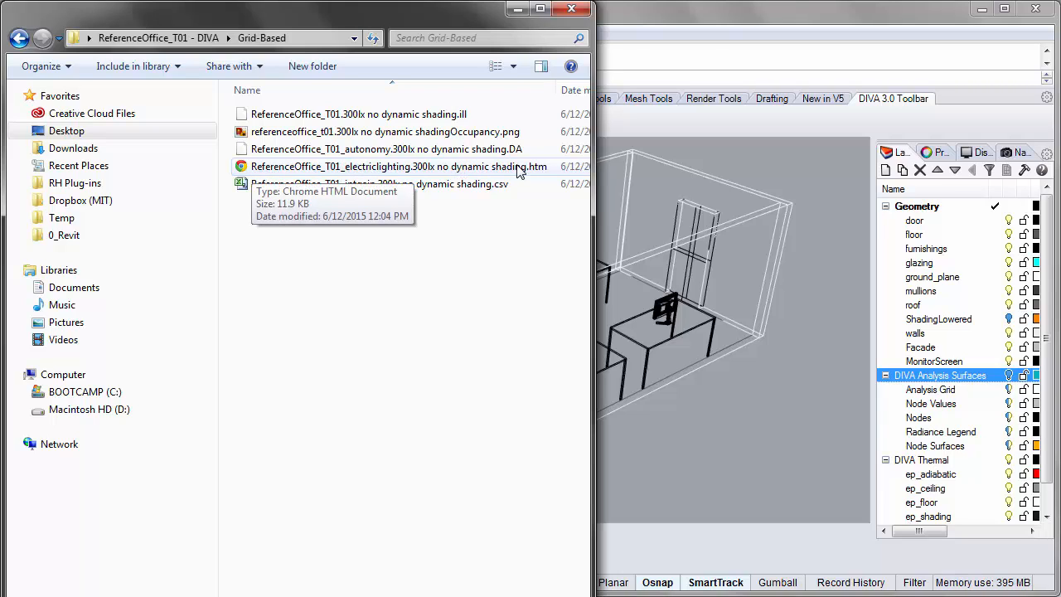
pyautogui.doubleClick(267, 168)
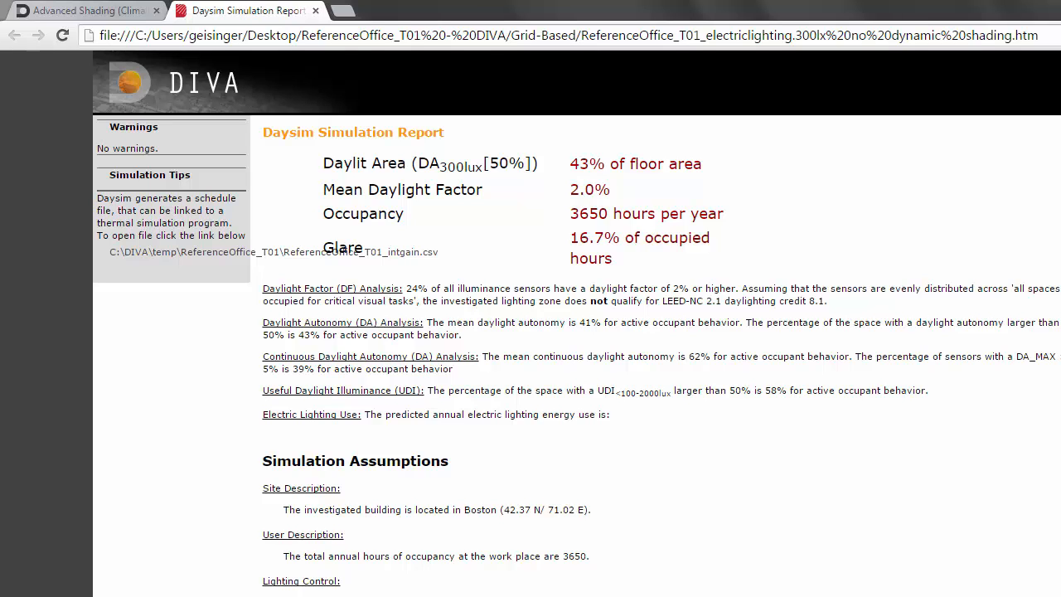
pyautogui.press('super+Left')
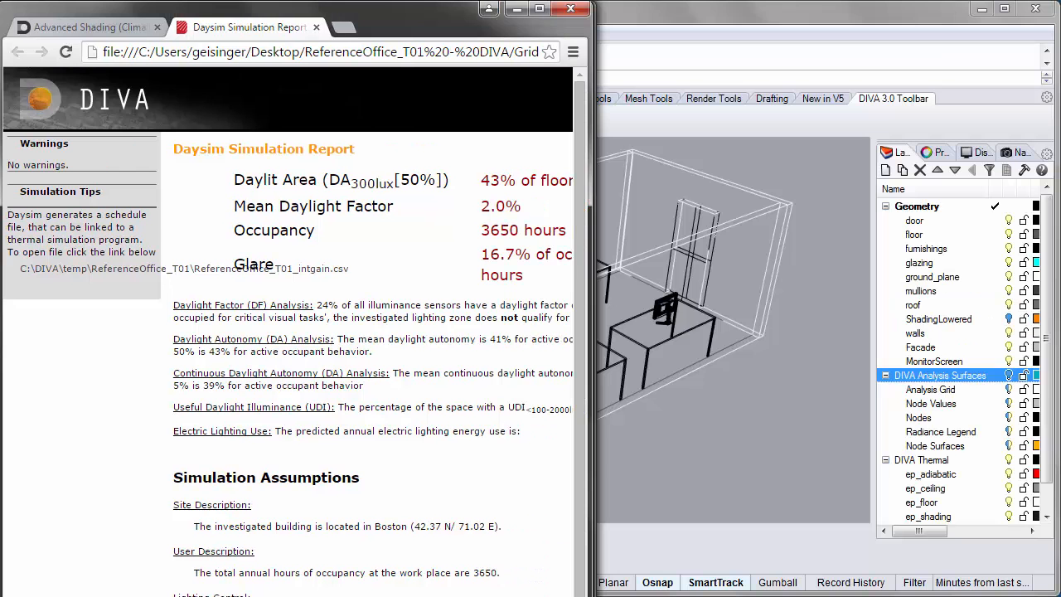
pyautogui.moveTo(594, 594); pyautogui.dragTo(1054, 593)
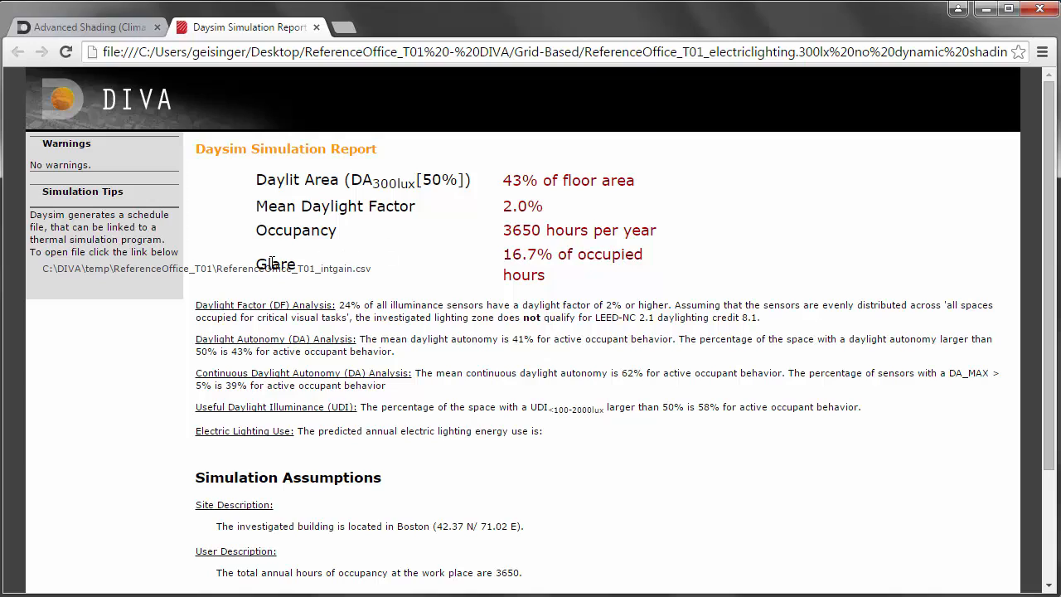
# Examine the Glare entry and its share of occupied hours in the Daysim Simulation Report.
pyautogui.moveTo(259, 264); pyautogui.dragTo(325, 262)
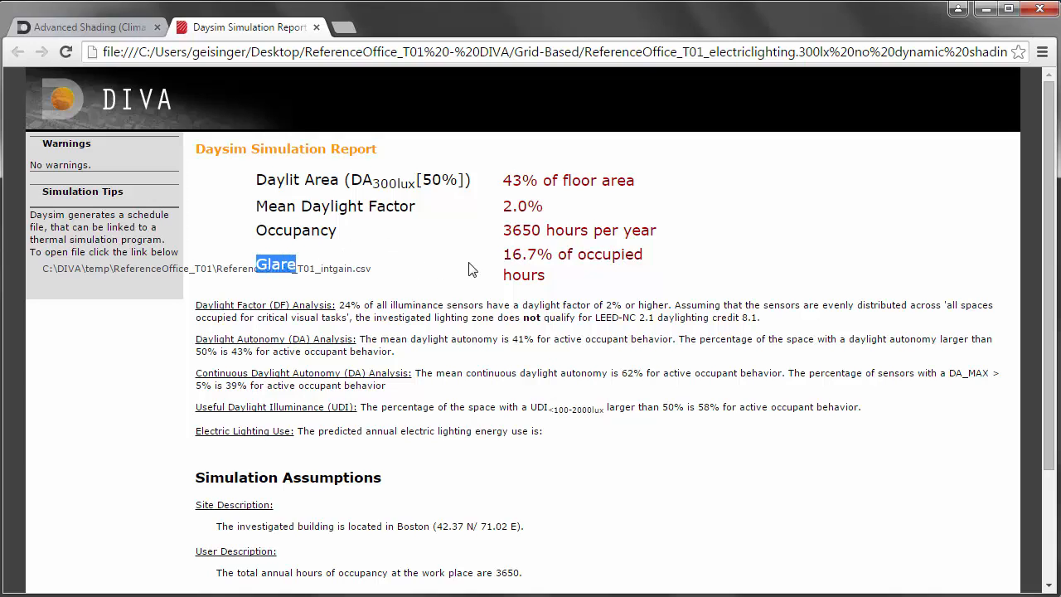
pyautogui.click(547, 286)
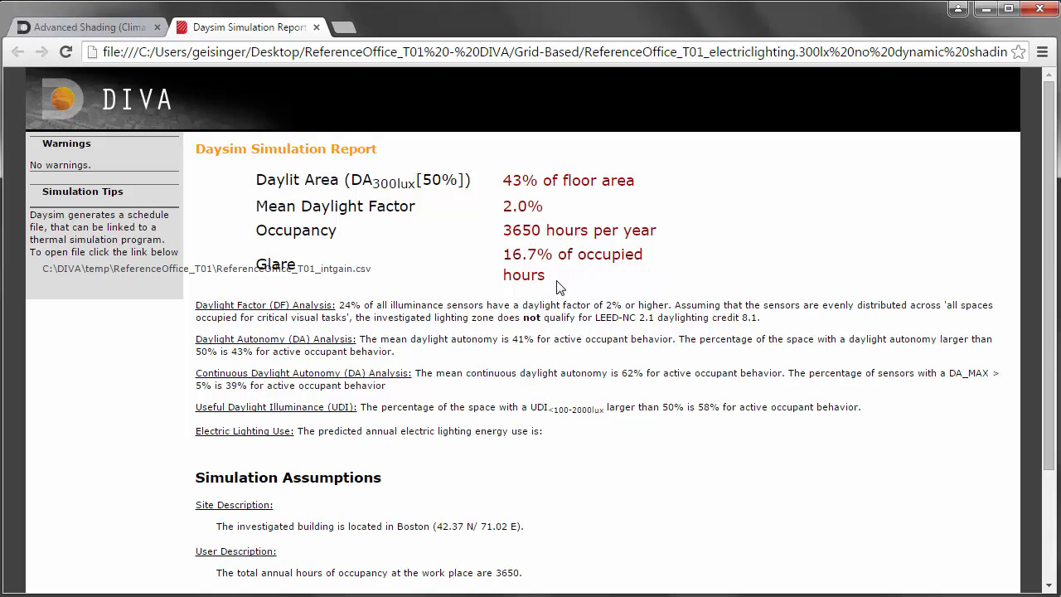
pyautogui.moveTo(558, 276); pyautogui.dragTo(503, 257)
pyautogui.click(503, 257)
pyautogui.moveTo(554, 285); pyautogui.dragTo(226, 258)
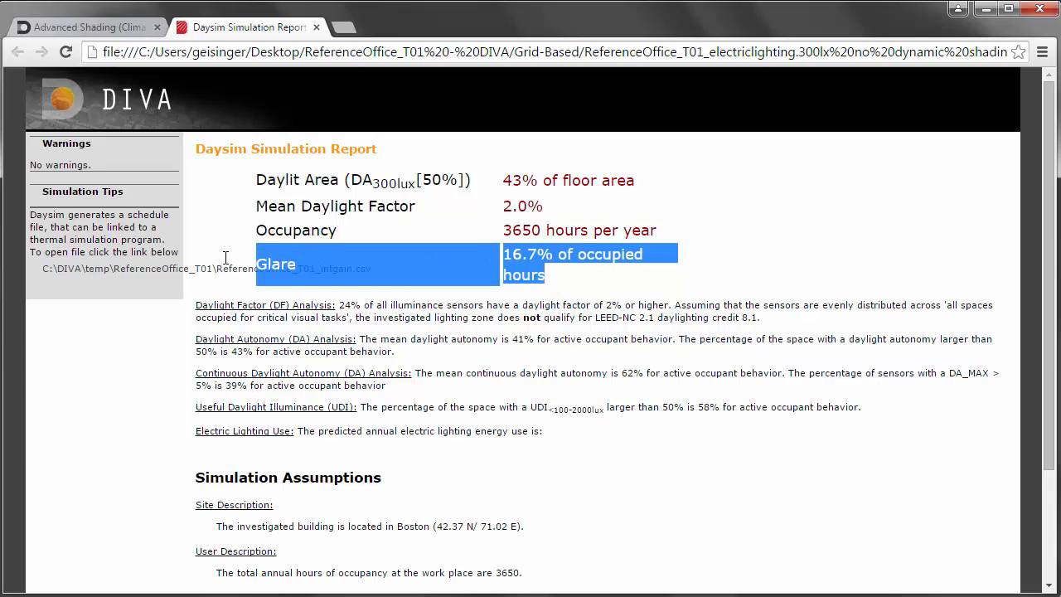
pyautogui.click(278, 262)
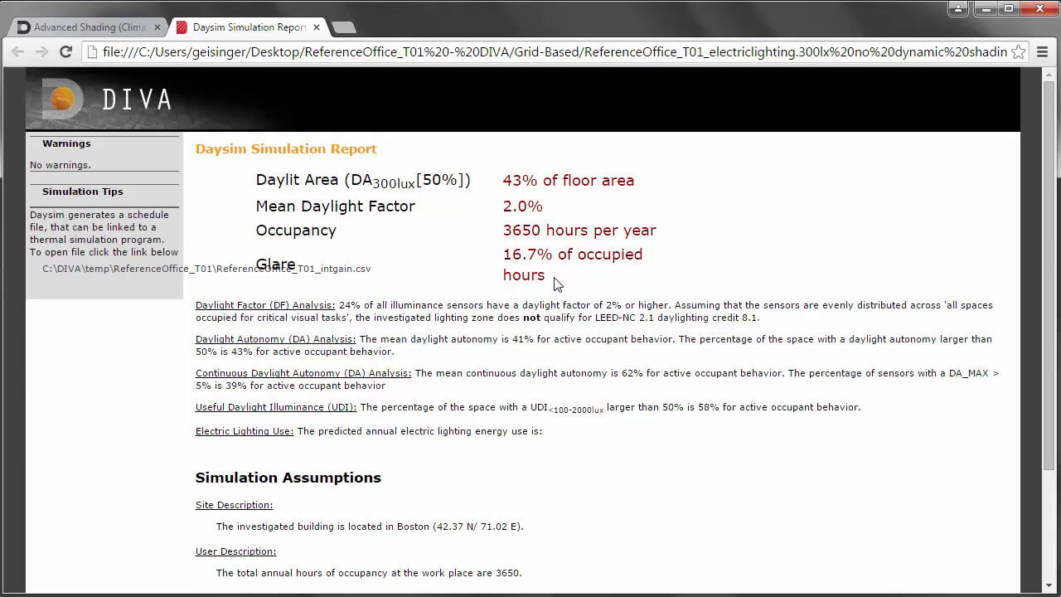
pyautogui.moveTo(554, 280); pyautogui.dragTo(505, 259)
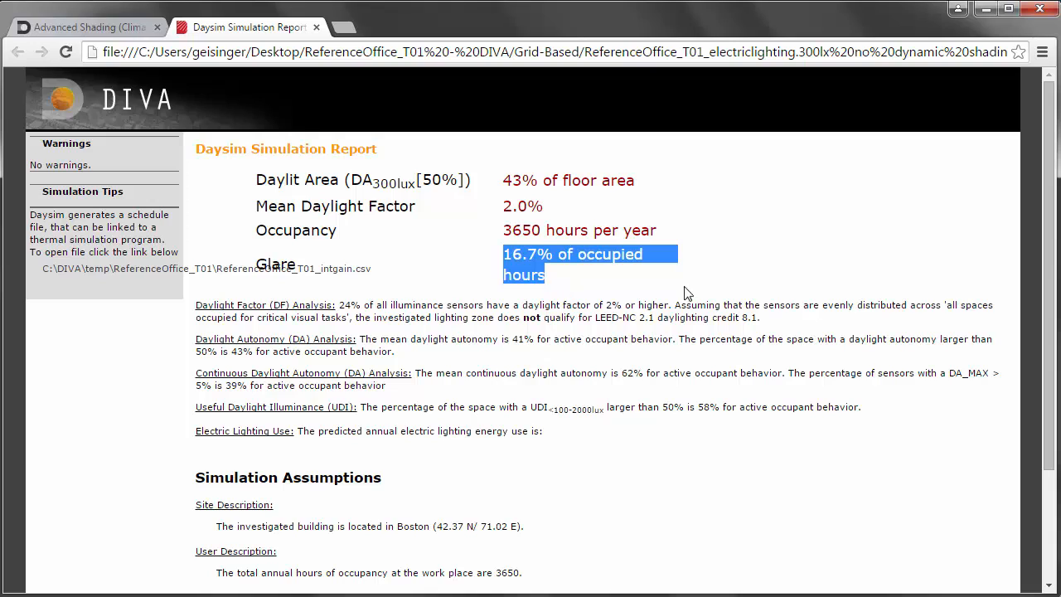
pyautogui.click(575, 283)
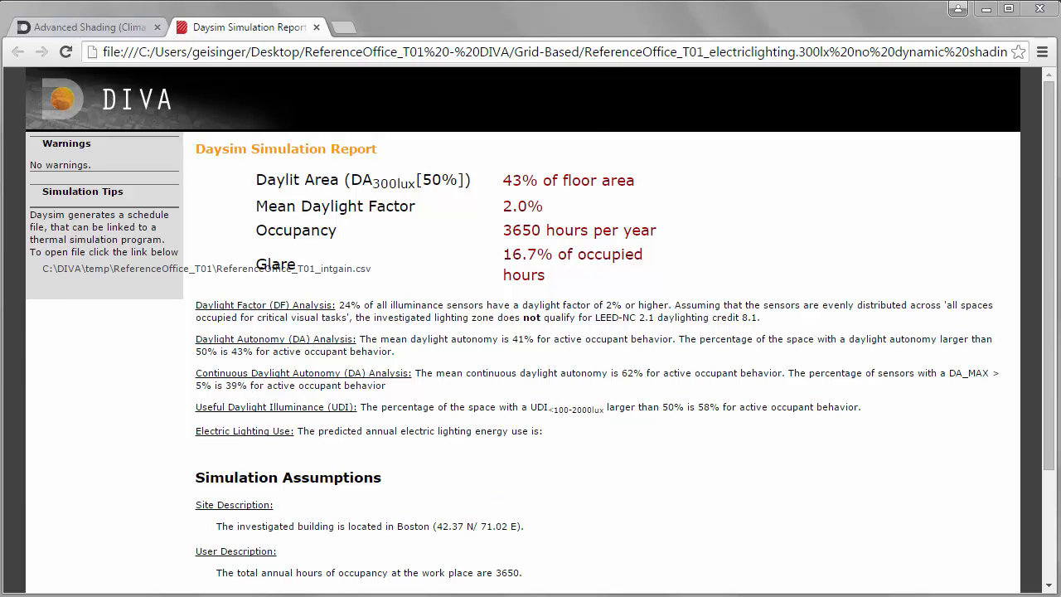
# Open annual_glare.html from the project's Visualizations folder and examine the Base Shading State section.
pyautogui.hotkey('alt', 'Tab')
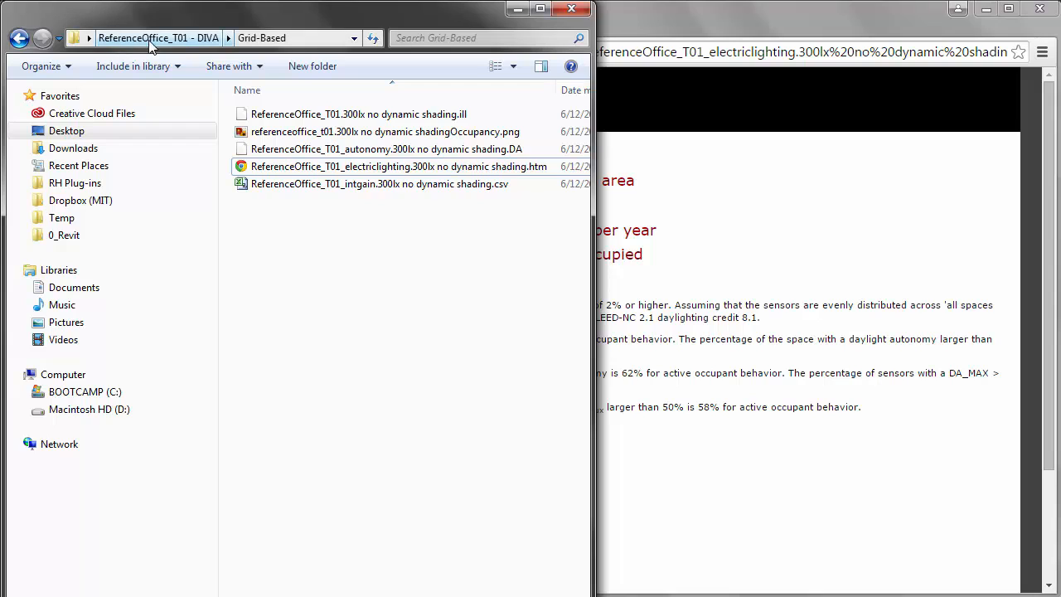
pyautogui.click(170, 34)
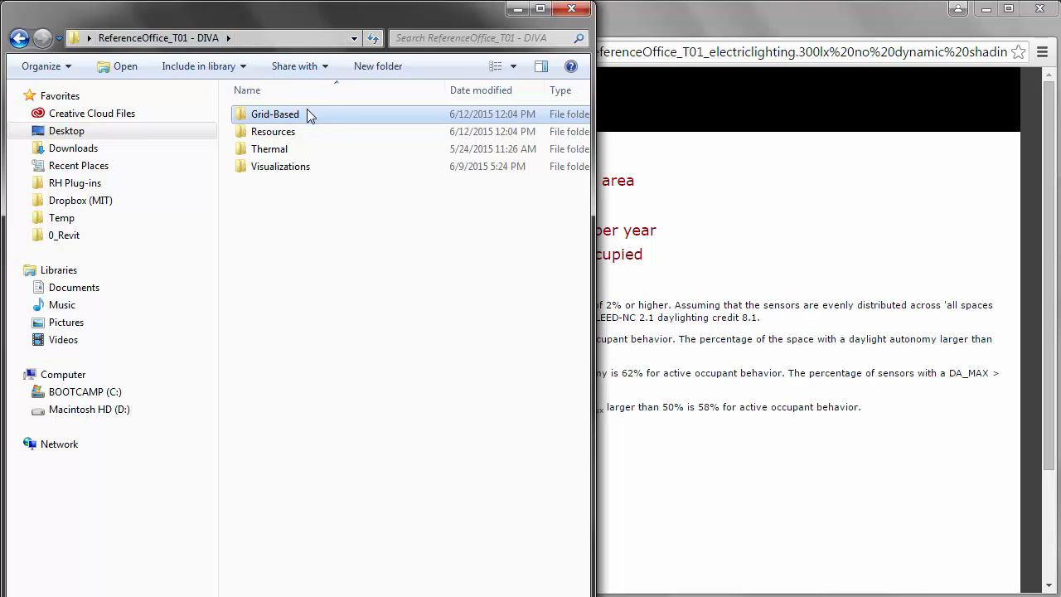
pyautogui.doubleClick(280, 169)
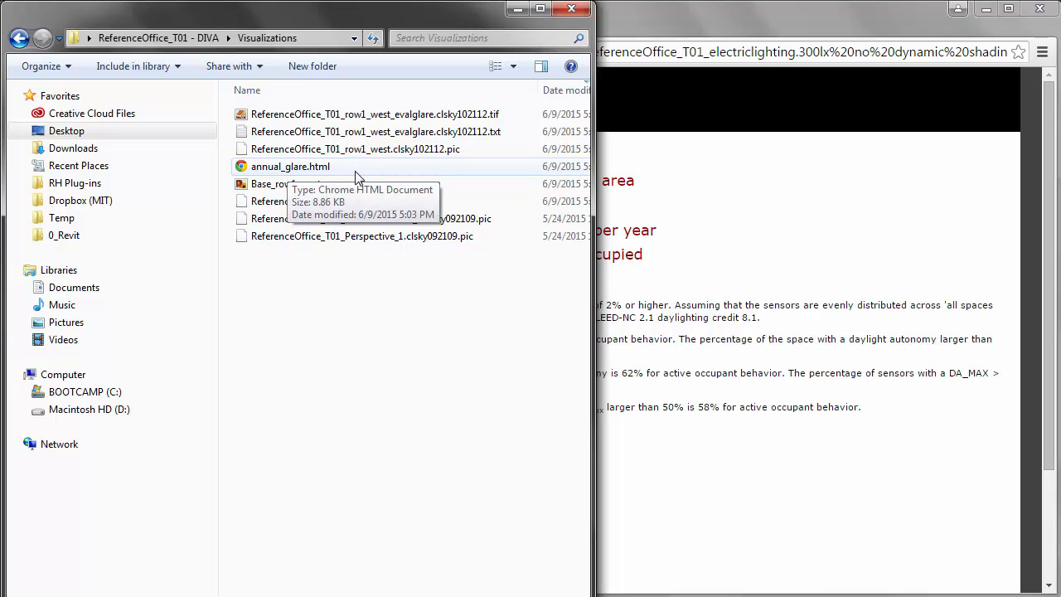
pyautogui.doubleClick(282, 167)
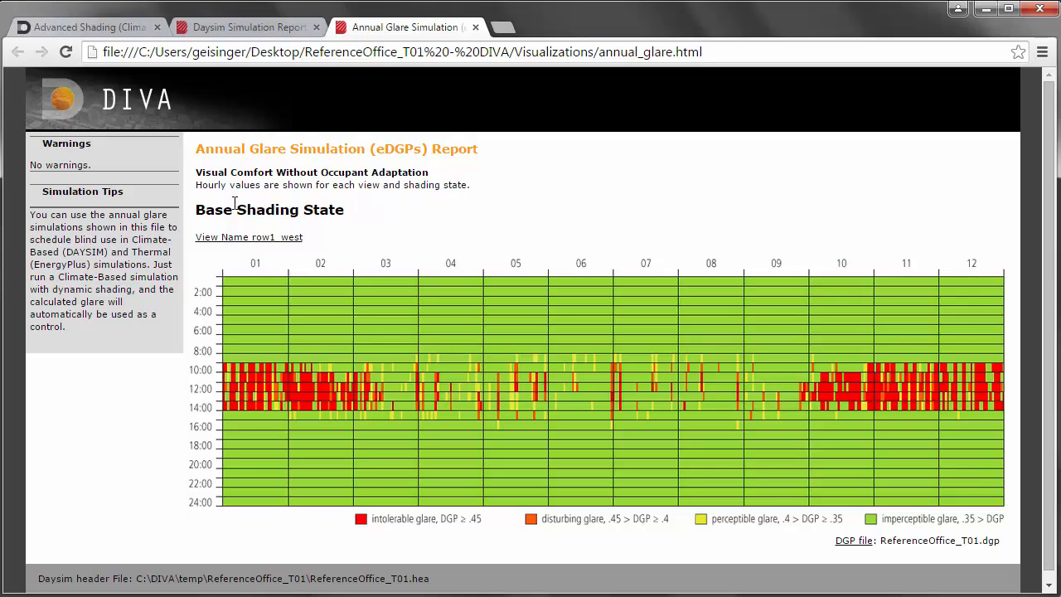
pyautogui.moveTo(197, 209)
pyautogui.mouseDown()
pyautogui.moveTo(352, 213)
pyautogui.moveTo(200, 204)
pyautogui.mouseUp()
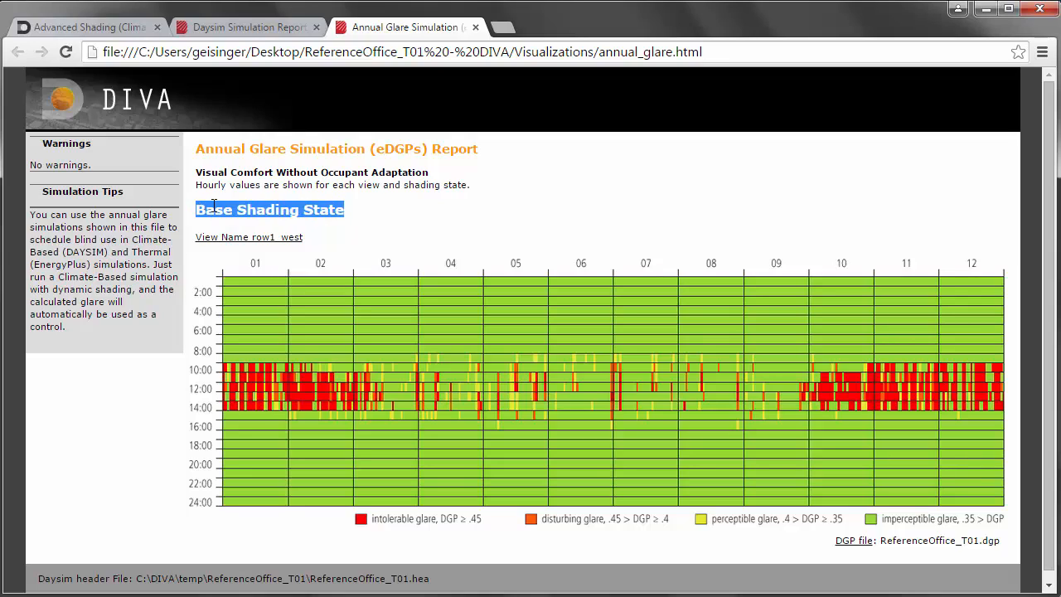
pyautogui.click(214, 205)
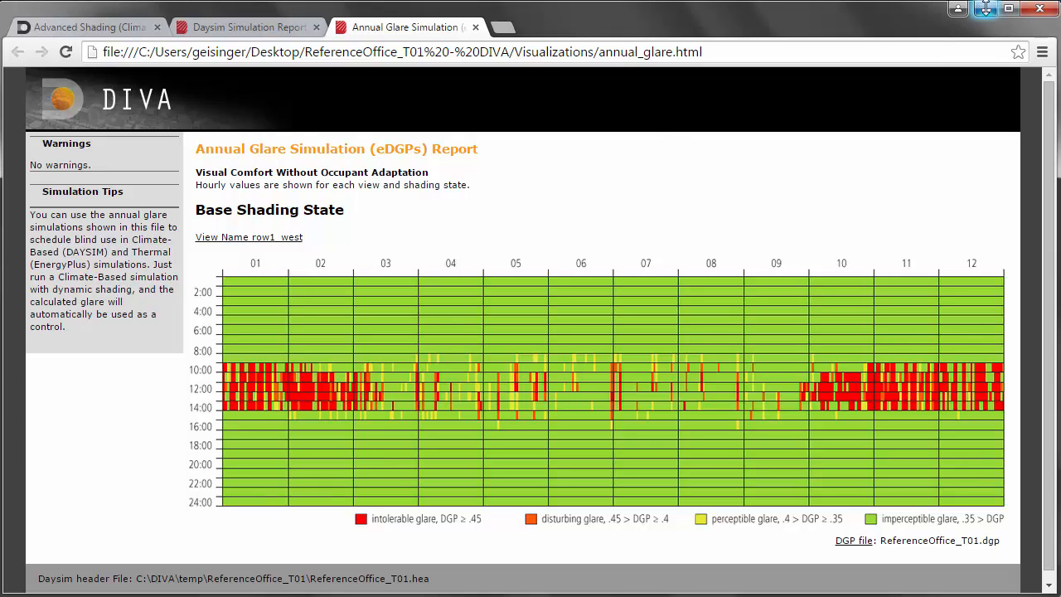
# Switch back to Rhino and turn on the ShadingLowered layer to show the lowered blinds.
pyautogui.click(985, 8)
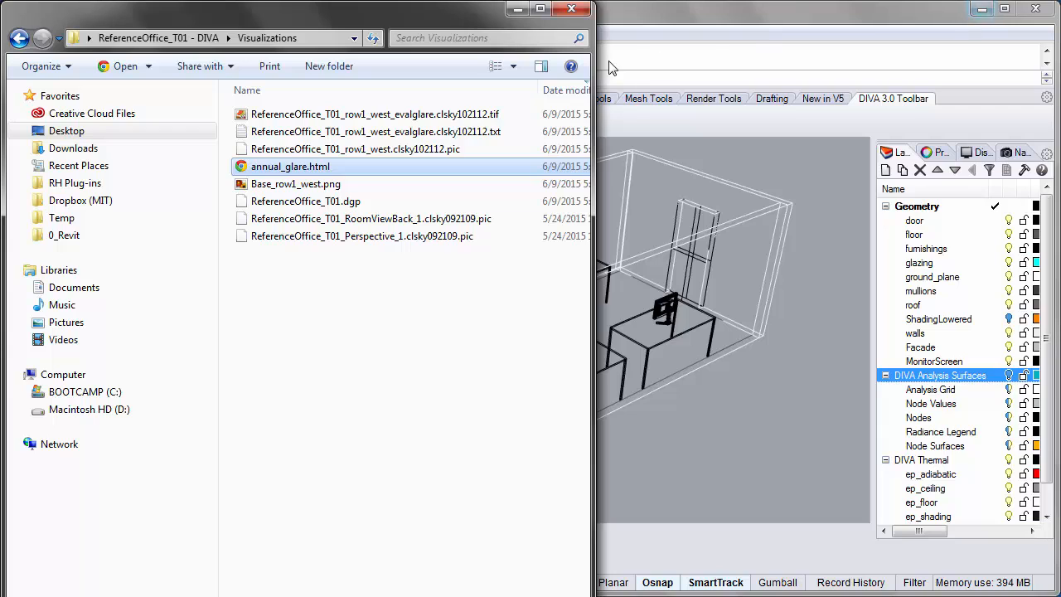
pyautogui.click(689, 22)
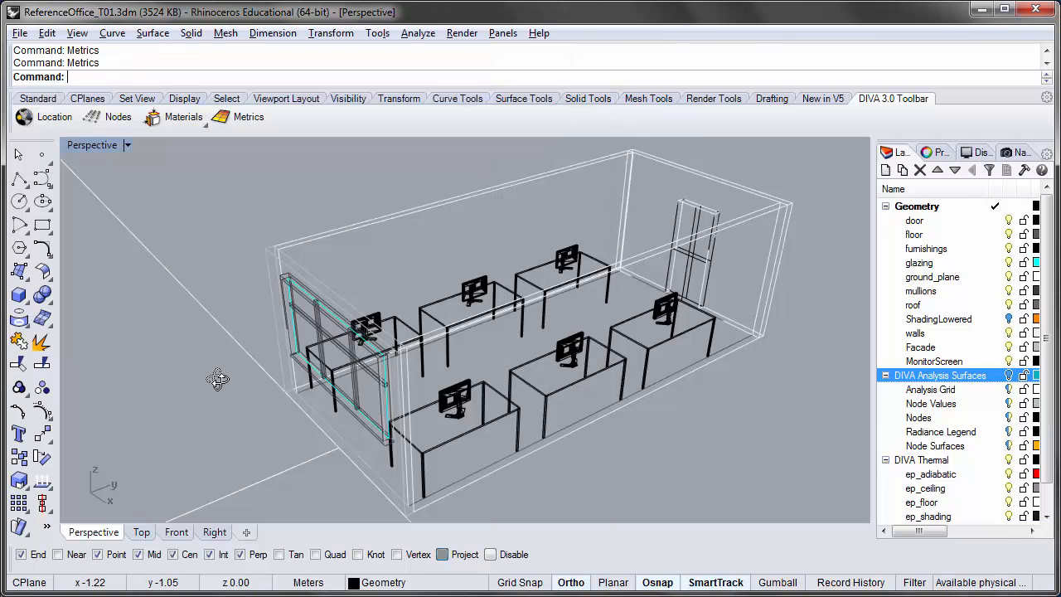
pyautogui.moveTo(218, 379); pyautogui.dragTo(273, 320, button='right')
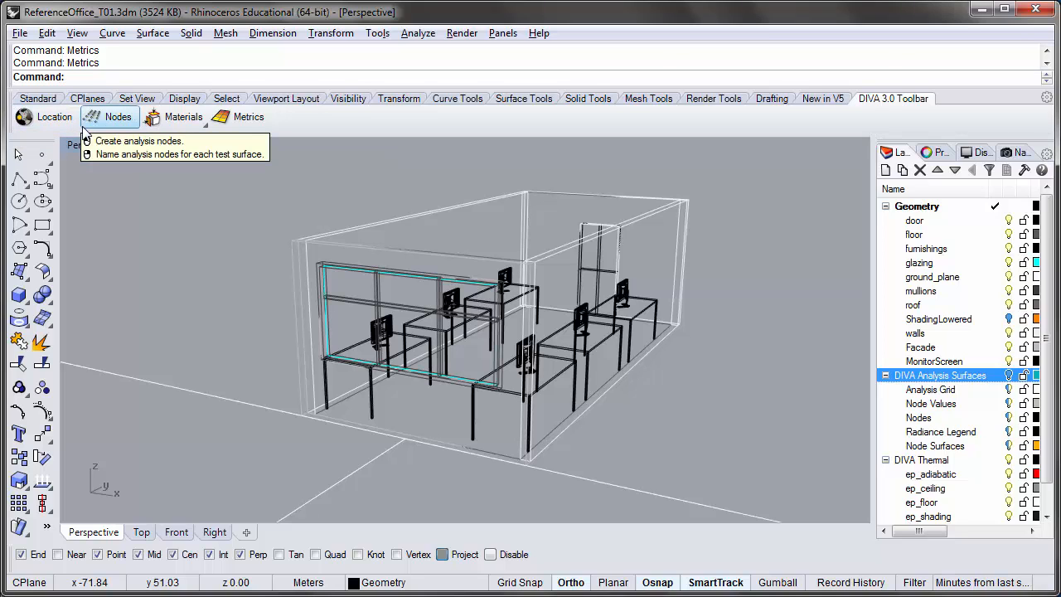
pyautogui.moveTo(383, 177); pyautogui.dragTo(358, 213, button='right')
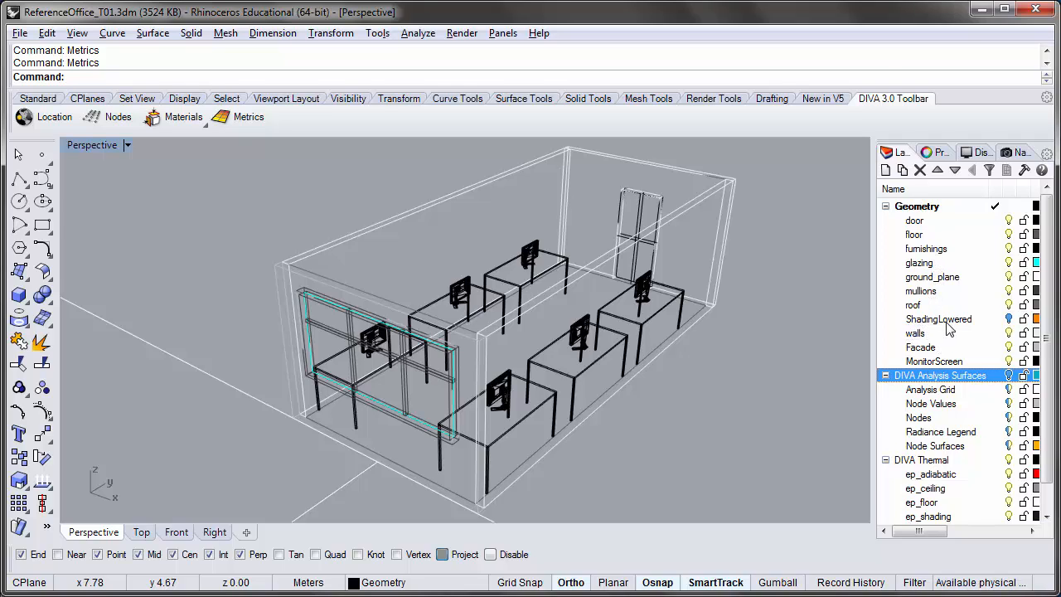
pyautogui.click(1009, 320)
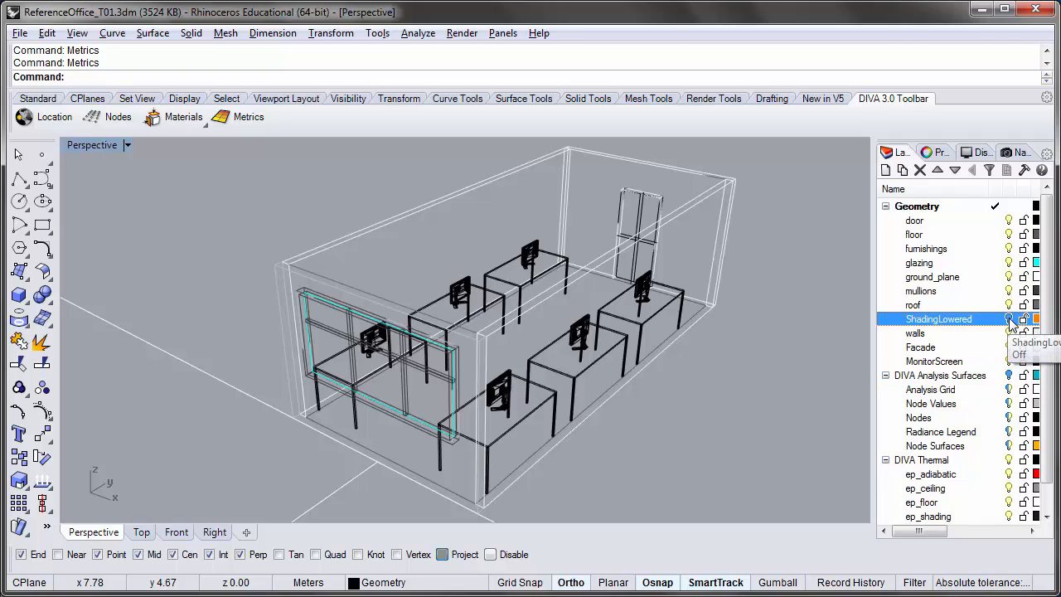
pyautogui.moveTo(282, 448); pyautogui.dragTo(233, 417, button='right')
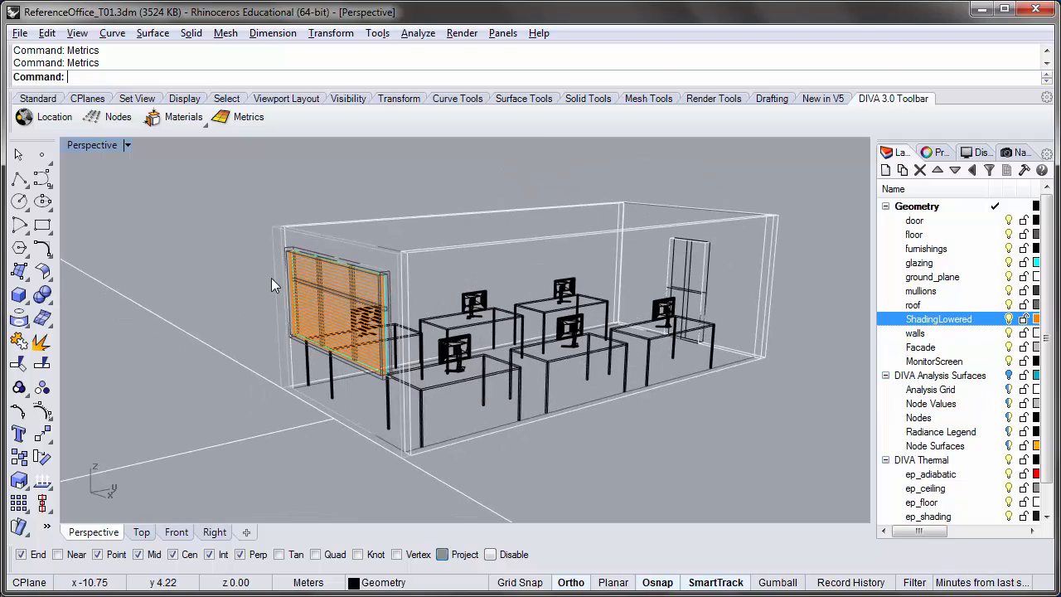
# Select a single blind slat near the top of the window to inspect its surface.
pyautogui.scroll(5, 293, 264)
pyautogui.scroll(5, 323, 238)
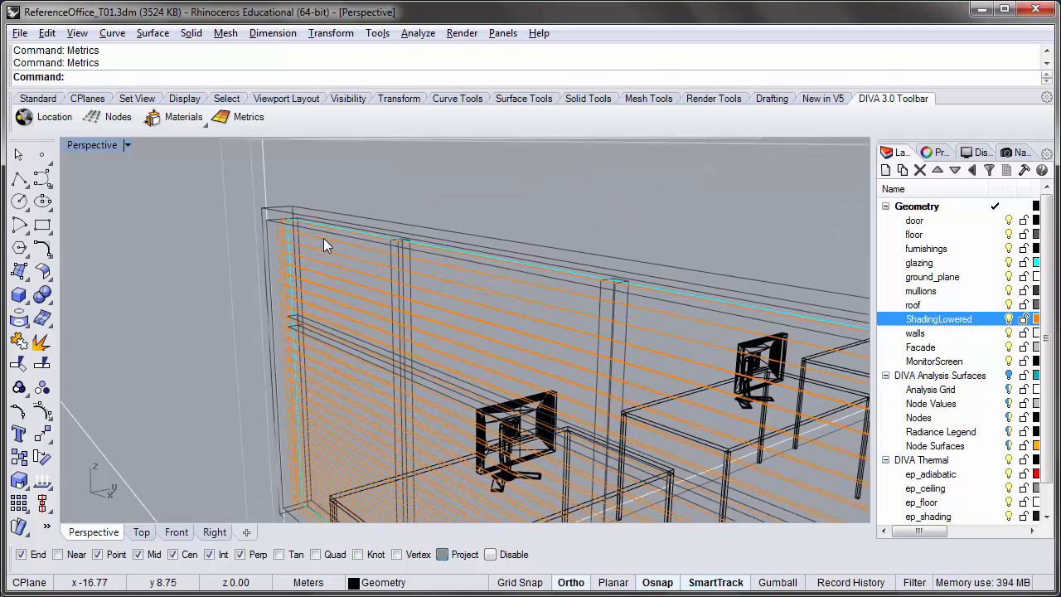
pyautogui.click(324, 245)
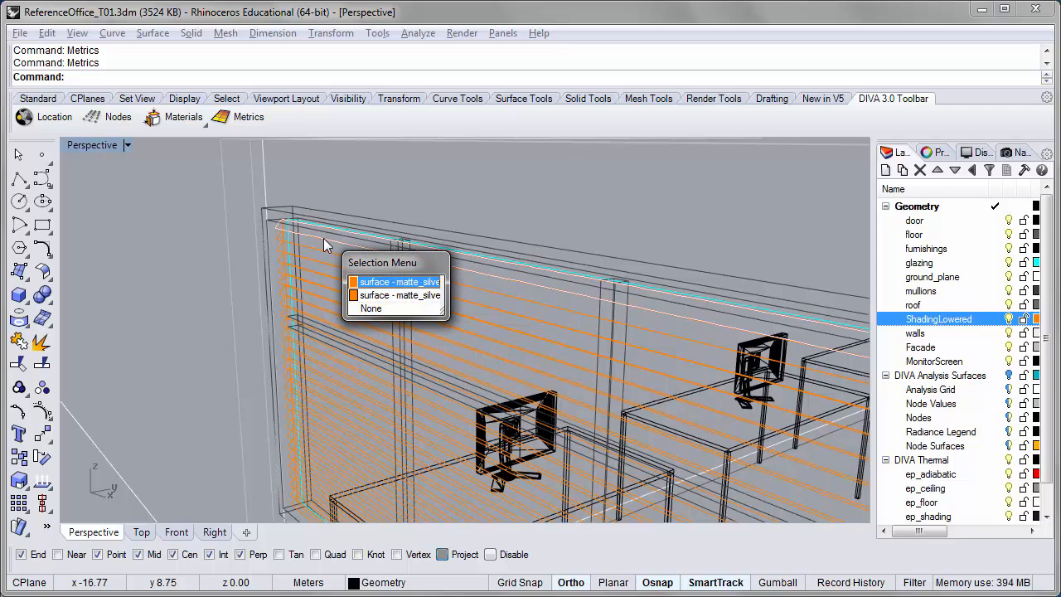
pyautogui.click(365, 295)
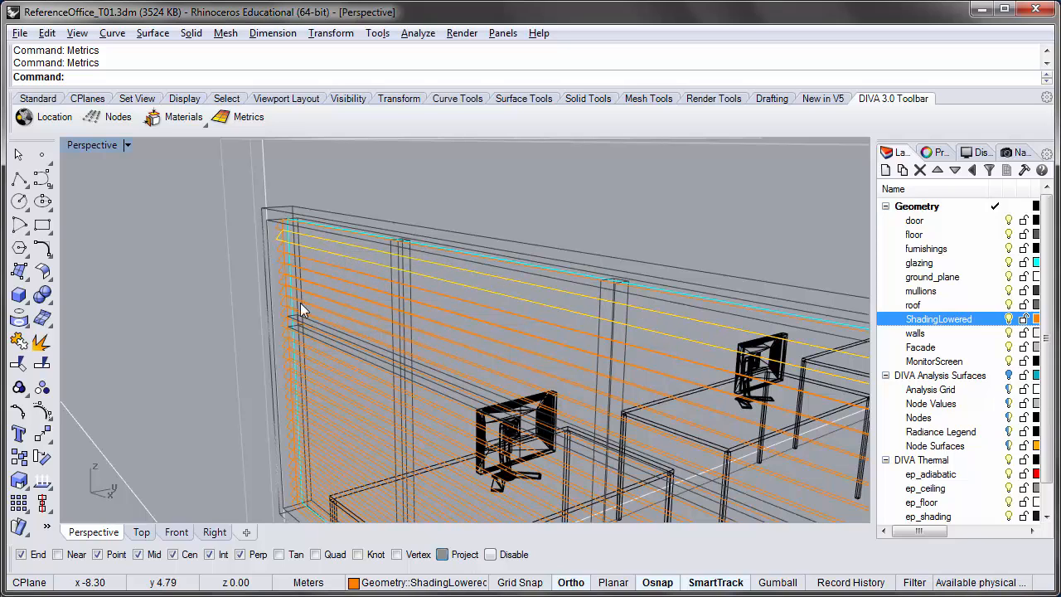
# Inspect the blinds in Shaded display mode, then return the Perspective viewport to Wireframe.
pyautogui.click(103, 149)
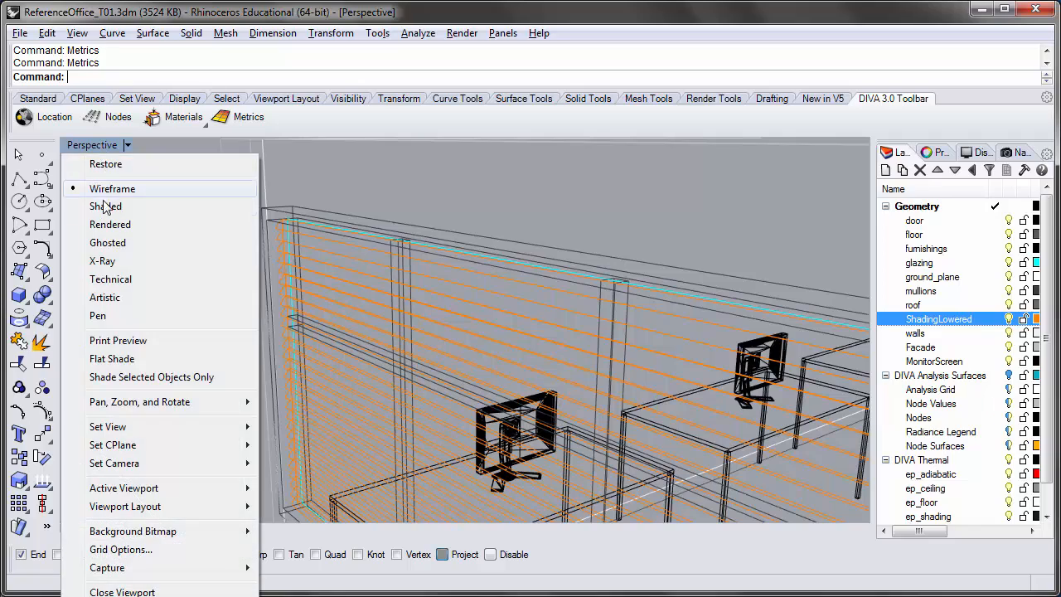
pyautogui.click(103, 206)
pyautogui.moveTo(240, 293)
pyautogui.mouseDown(button='right')
pyautogui.moveTo(219, 266)
pyautogui.moveTo(228, 266)
pyautogui.mouseUp(button='right')
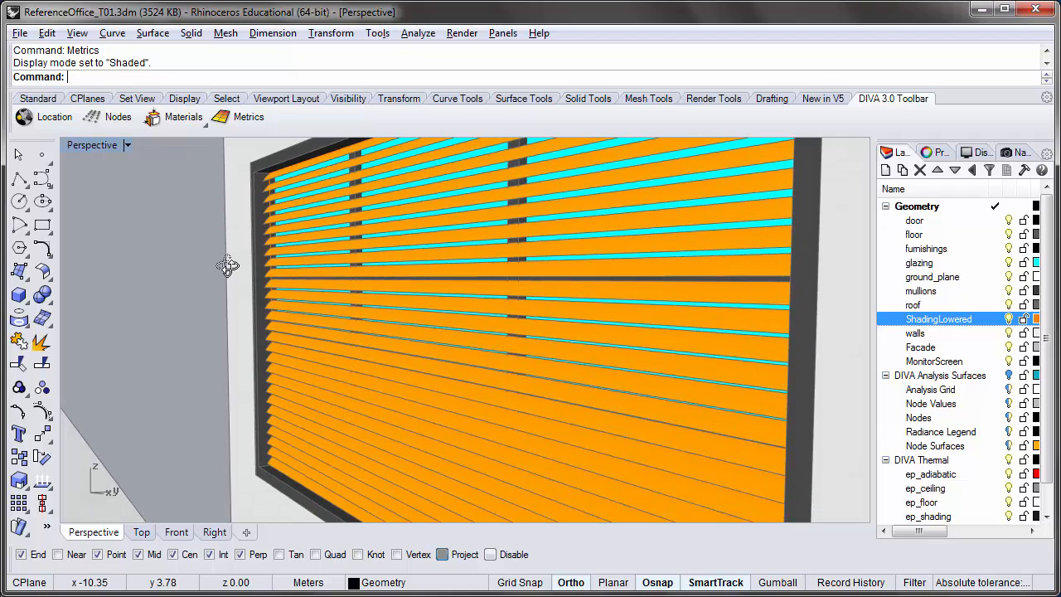
pyautogui.click(82, 146)
pyautogui.click(108, 189)
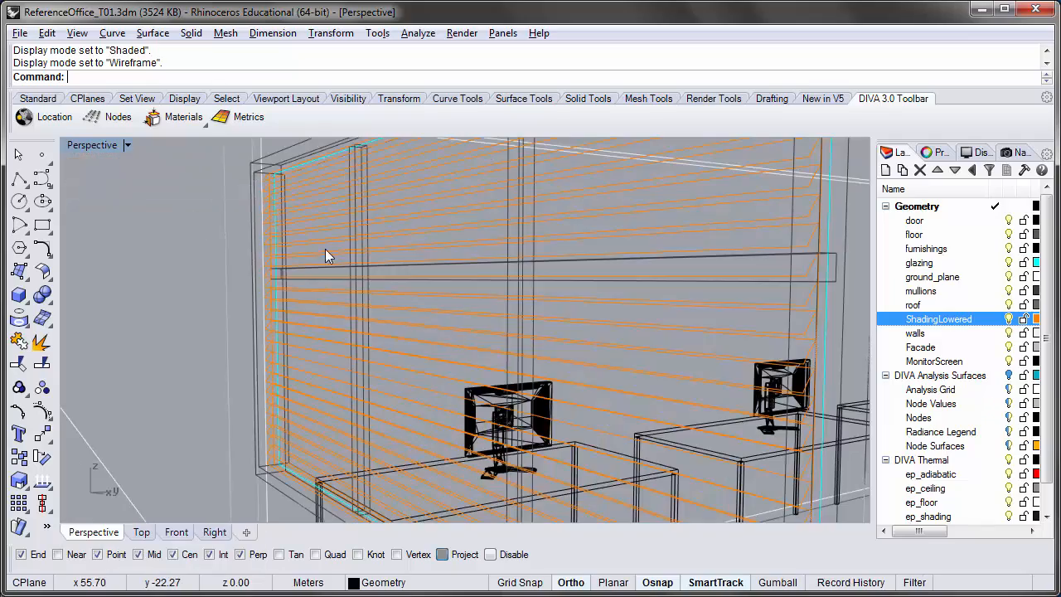
pyautogui.moveTo(325, 249); pyautogui.dragTo(342, 274, button='right')
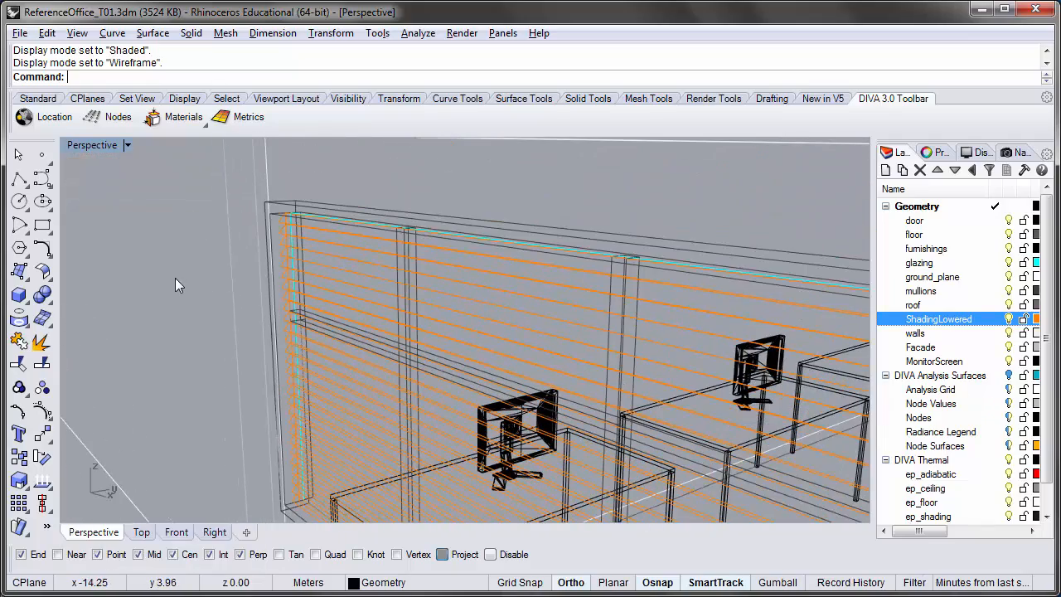
pyautogui.scroll(-8, 155, 226)
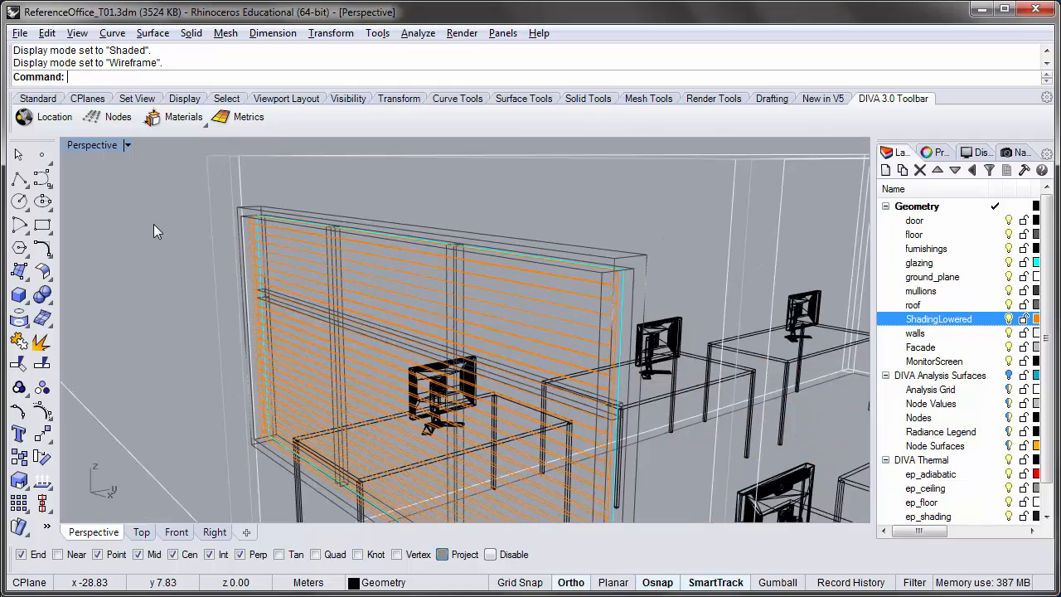
pyautogui.scroll(4, 166, 236)
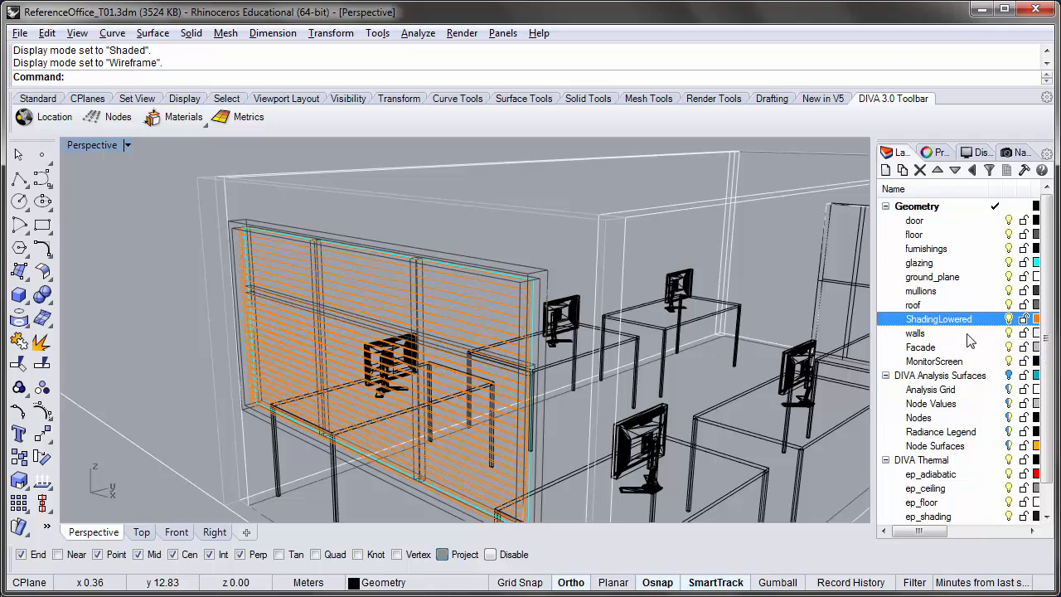
pyautogui.moveTo(459, 304); pyautogui.dragTo(437, 242, button='right')
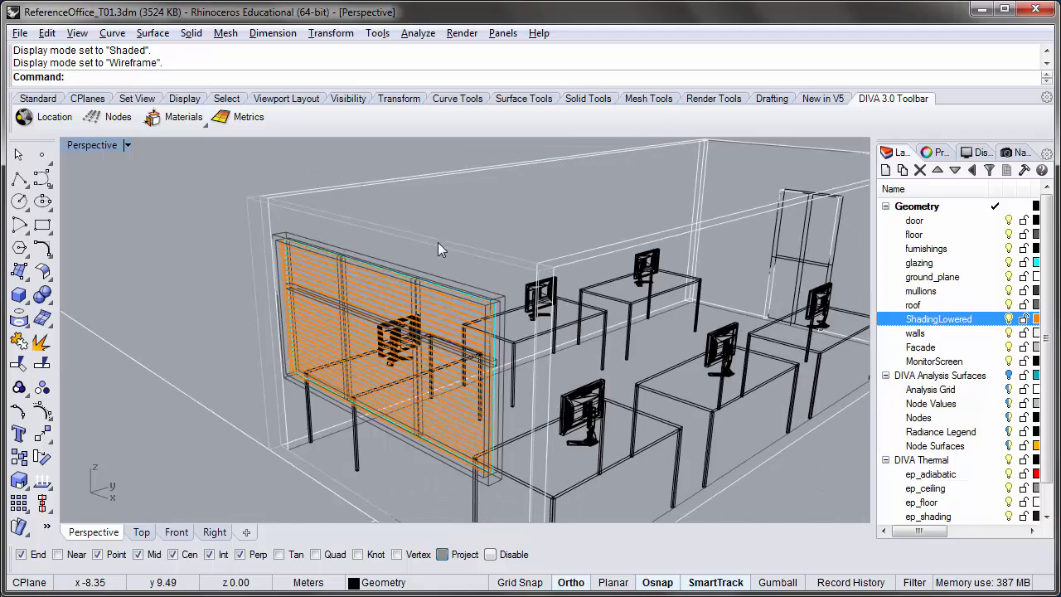
# Inspect the lowered blinds from inside the office, hiding the ShadingLowered layer and showing it again to compare both window states.
pyautogui.scroll(2, 453, 367)
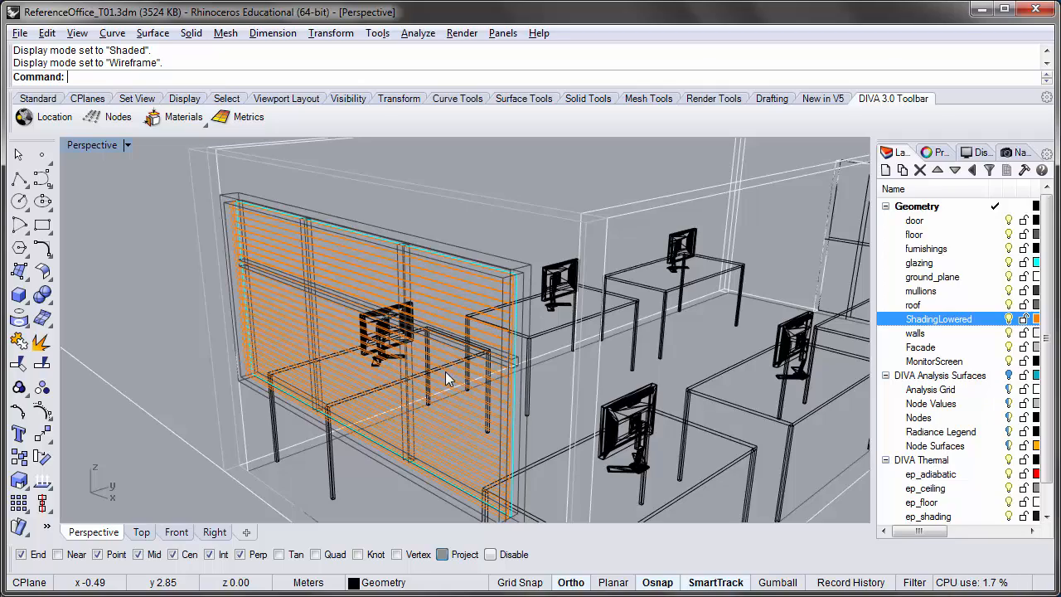
pyautogui.moveTo(552, 372)
pyautogui.mouseDown(button='right')
pyautogui.moveTo(527, 355)
pyautogui.moveTo(506, 358)
pyautogui.moveTo(346, 180)
pyautogui.mouseUp(button='right')
pyautogui.scroll(3, 305, 175)
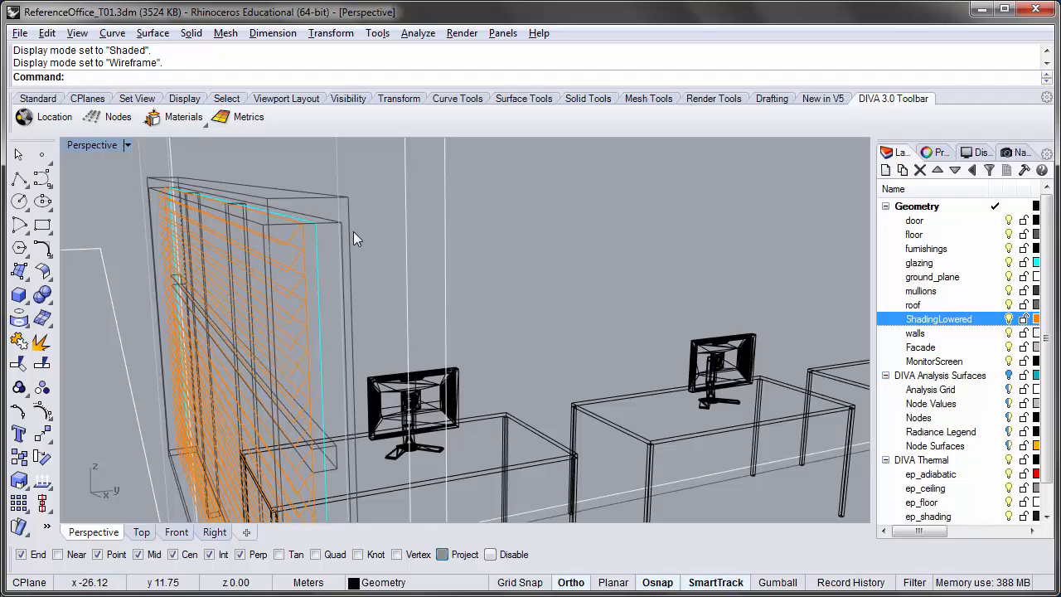
pyautogui.moveTo(203, 270); pyautogui.dragTo(271, 253, button='right')
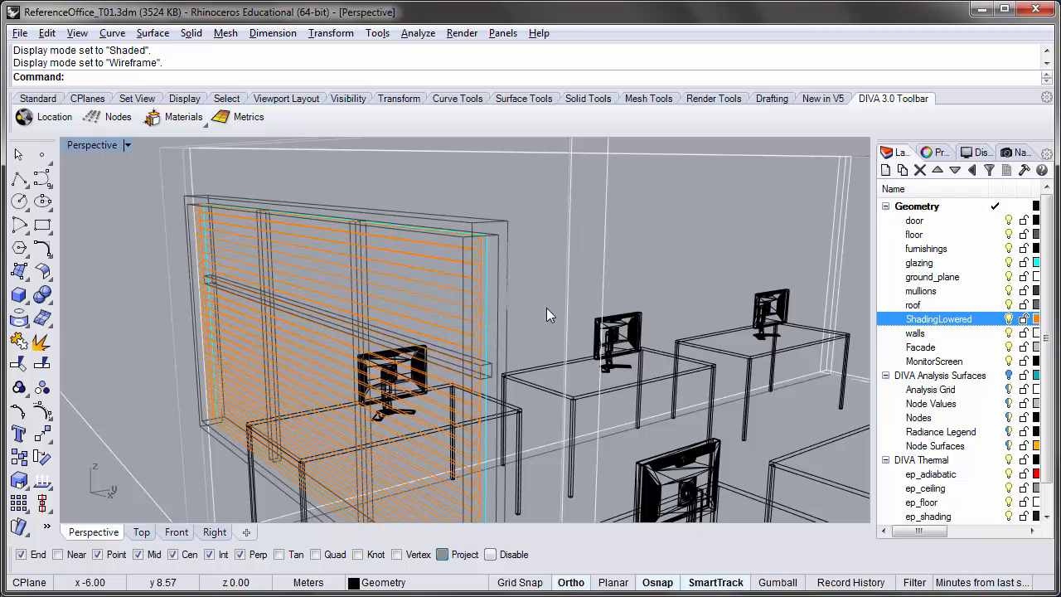
pyautogui.moveTo(546, 309); pyautogui.dragTo(547, 297, button='right')
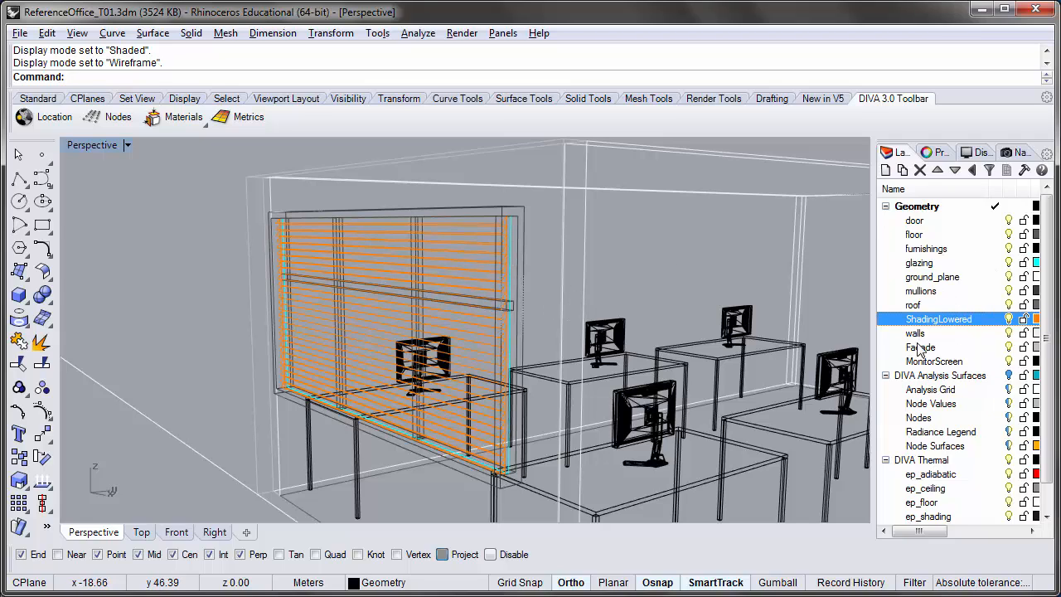
pyautogui.click(1009, 319)
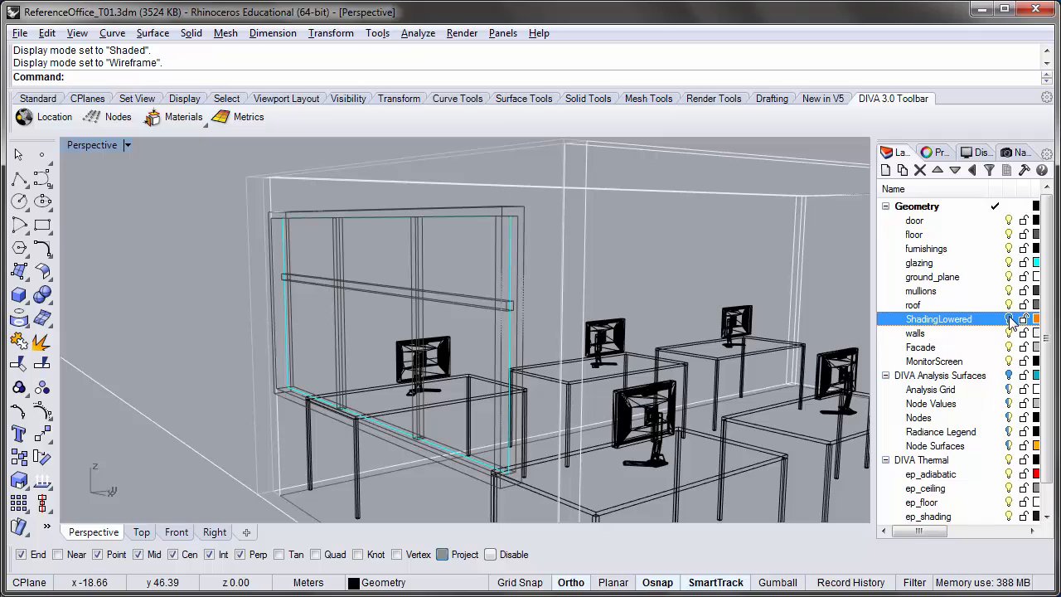
pyautogui.click(1009, 319)
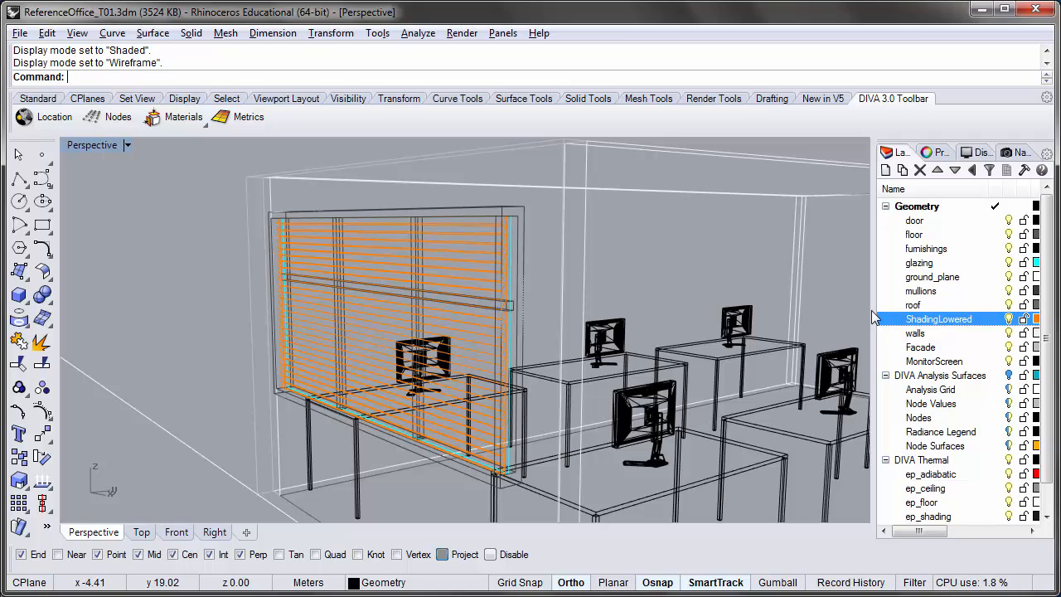
# Assign the matte_silver daylighting material to the ShadingLowered layer and submit the material information in DIVA.
pyautogui.moveTo(629, 300); pyautogui.dragTo(585, 288, button='right')
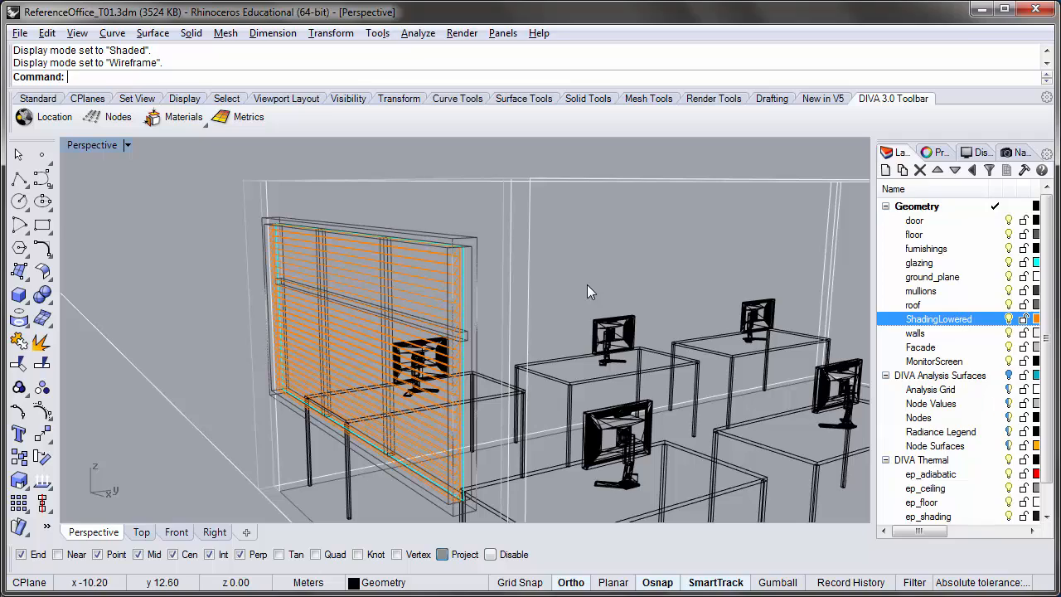
pyautogui.scroll(-5, 344, 232)
pyautogui.moveTo(260, 256); pyautogui.dragTo(332, 294, button='right')
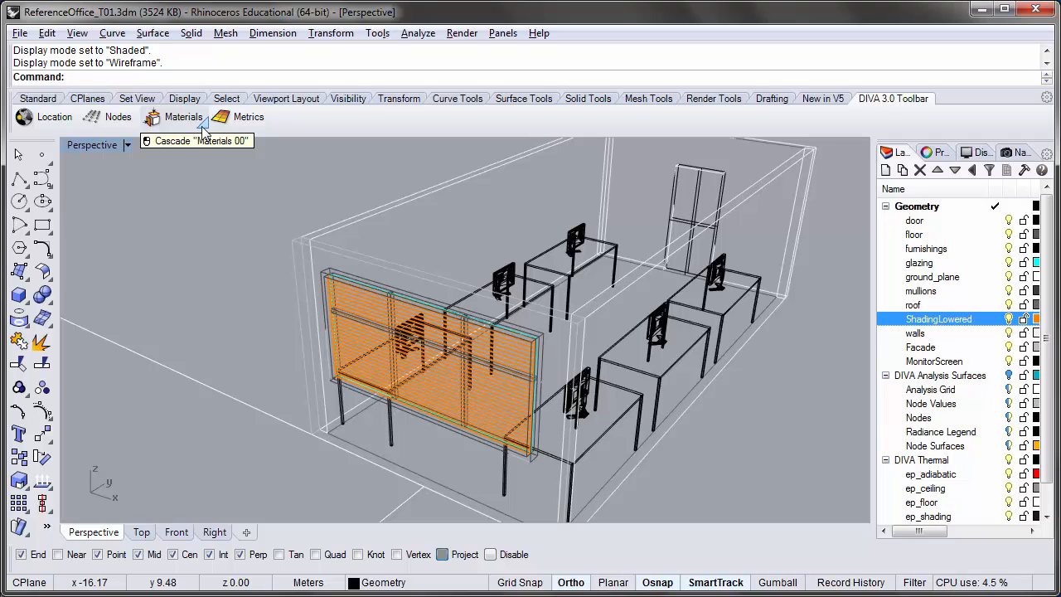
pyautogui.scroll(3, 390, 353)
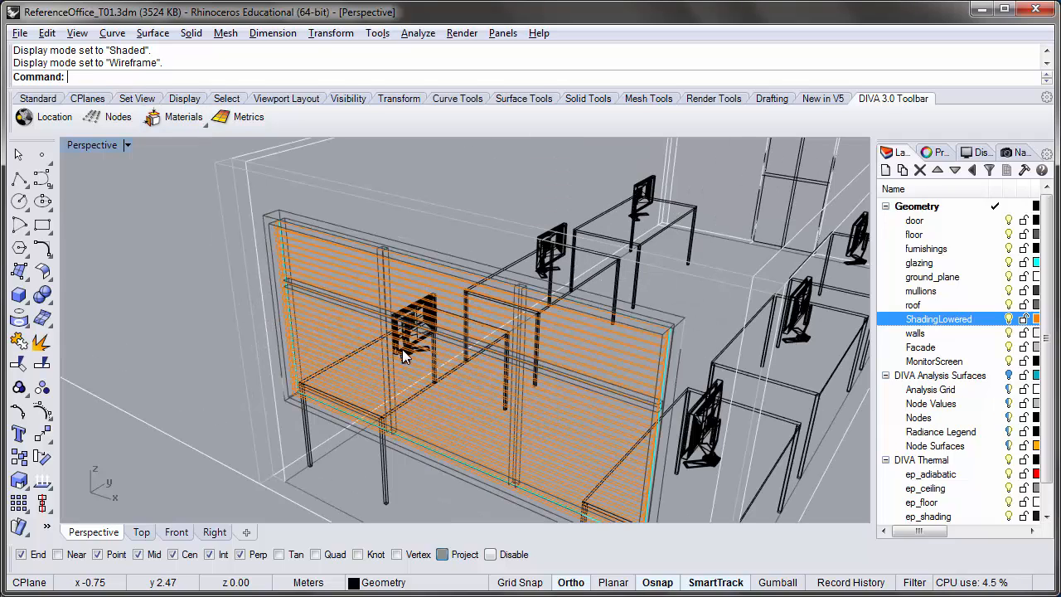
pyautogui.click(203, 128)
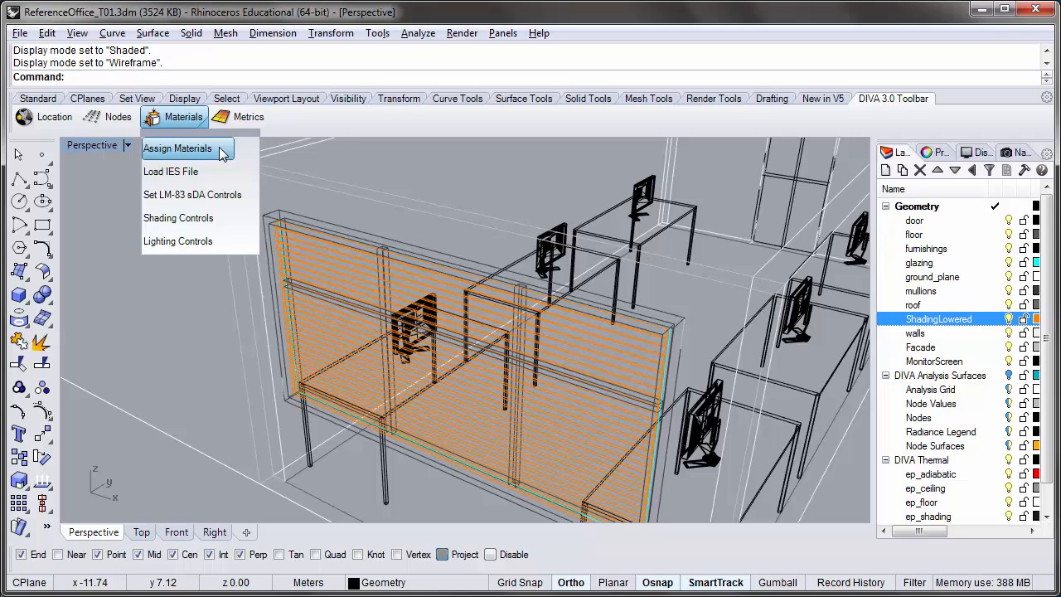
pyautogui.click(222, 154)
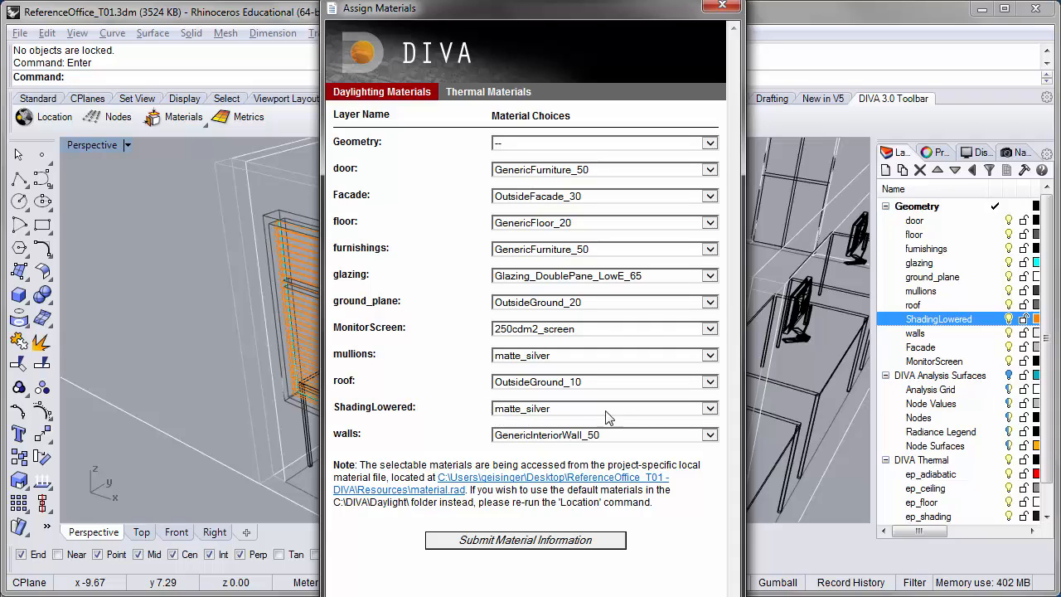
pyautogui.click(715, 417)
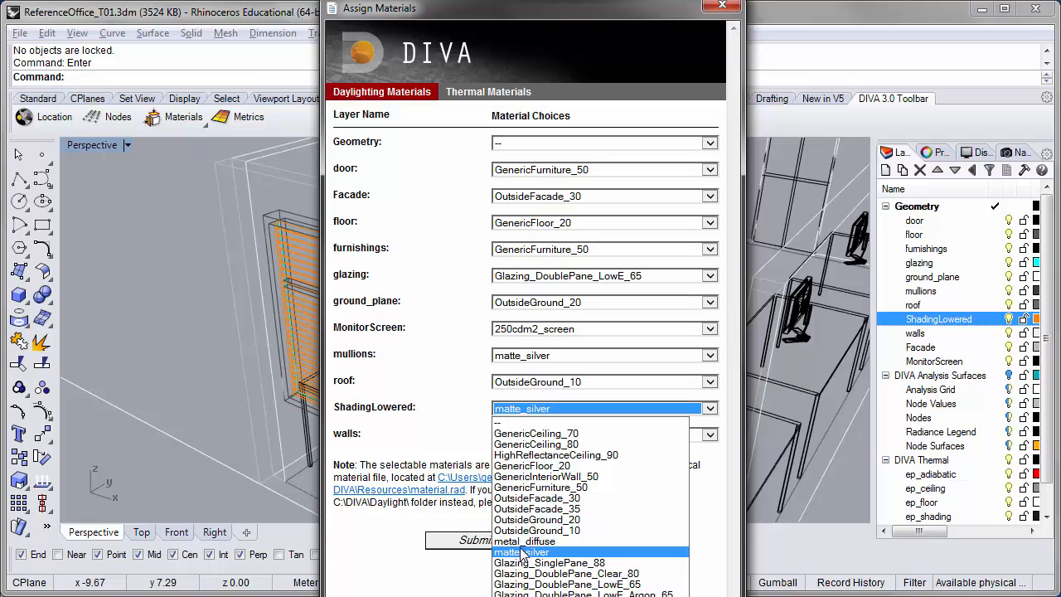
pyautogui.click(585, 553)
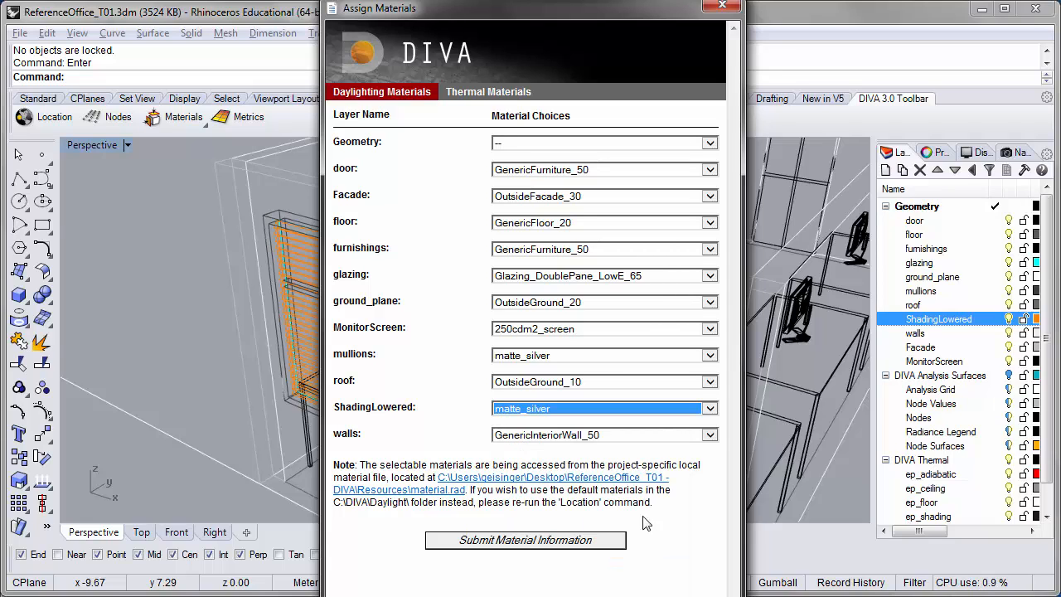
pyautogui.click(710, 500)
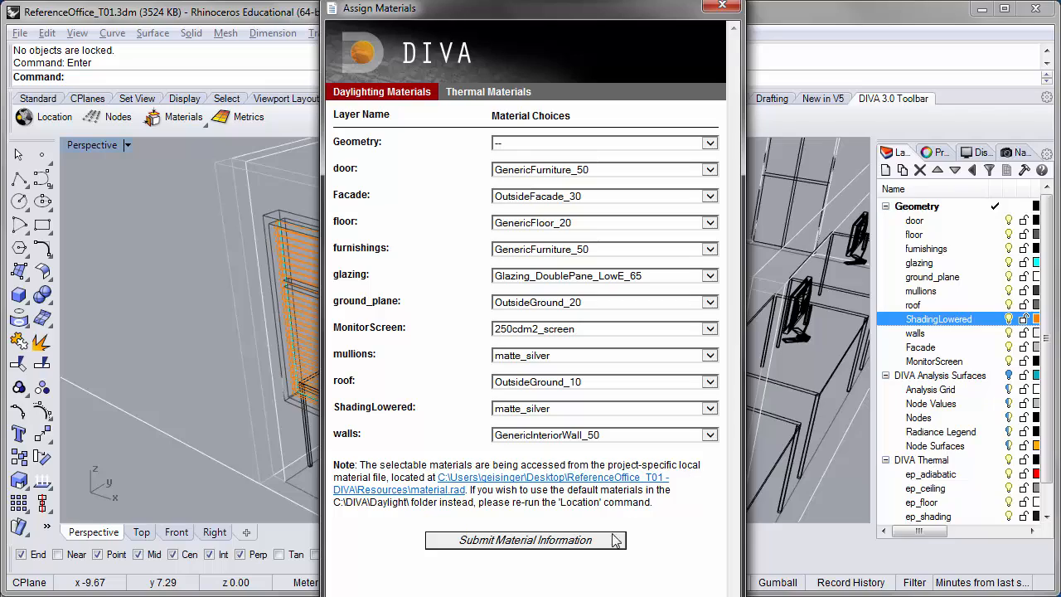
pyautogui.click(571, 543)
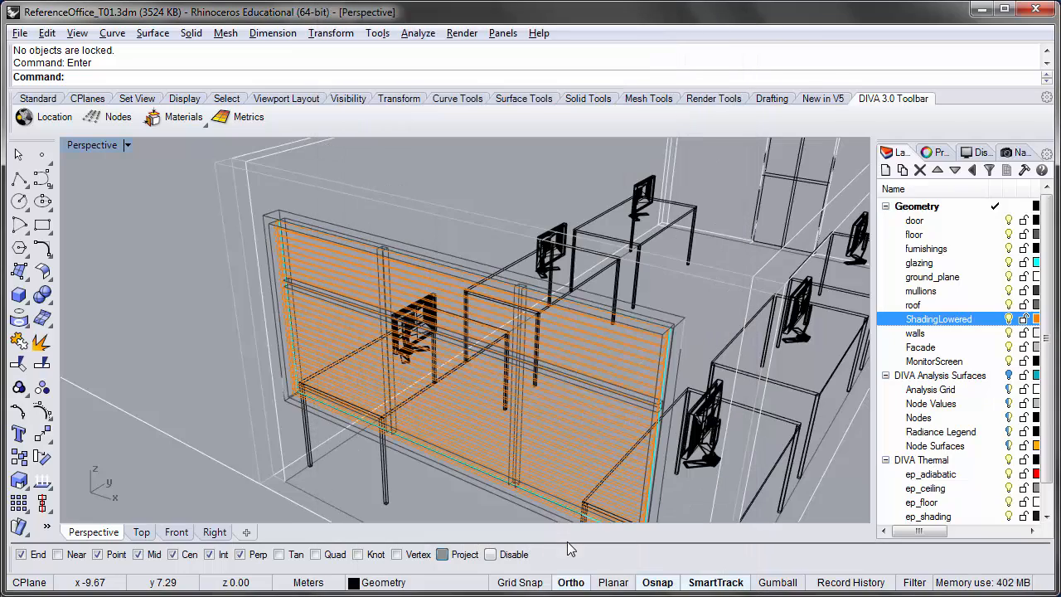
# Show the DIVA Analysis Surfaces layer to check the sensor node grid, and hide it again.
pyautogui.moveTo(640, 281); pyautogui.dragTo(307, 253, button='right')
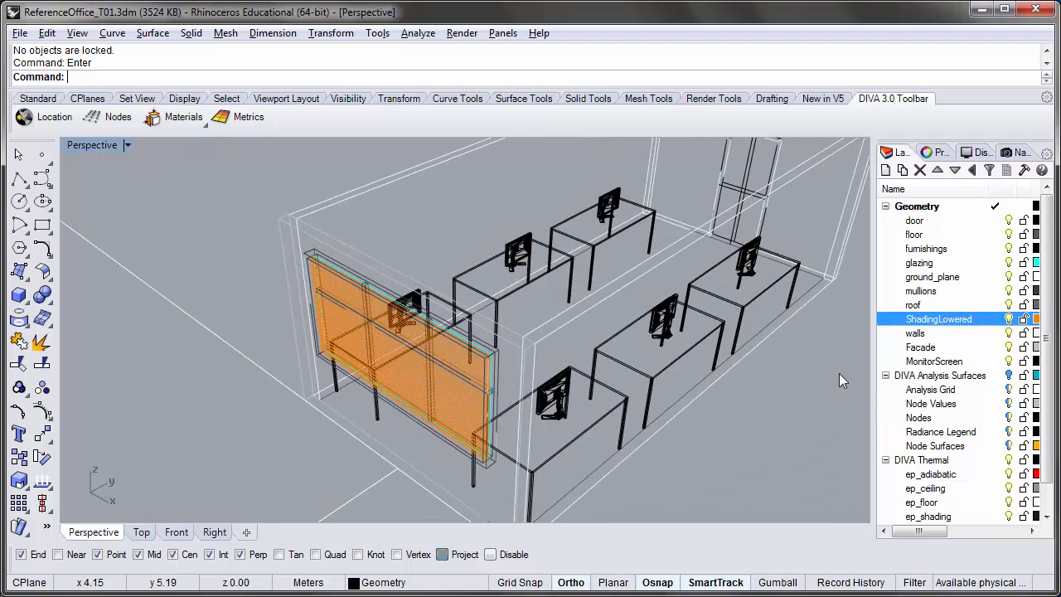
pyautogui.scroll(-1, 887, 433)
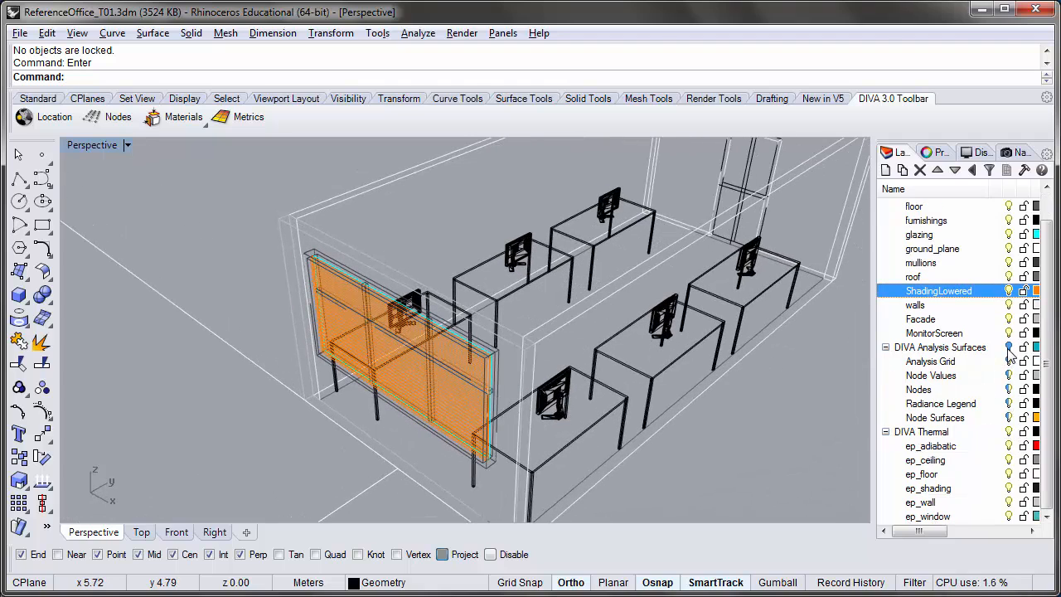
pyautogui.click(1009, 347)
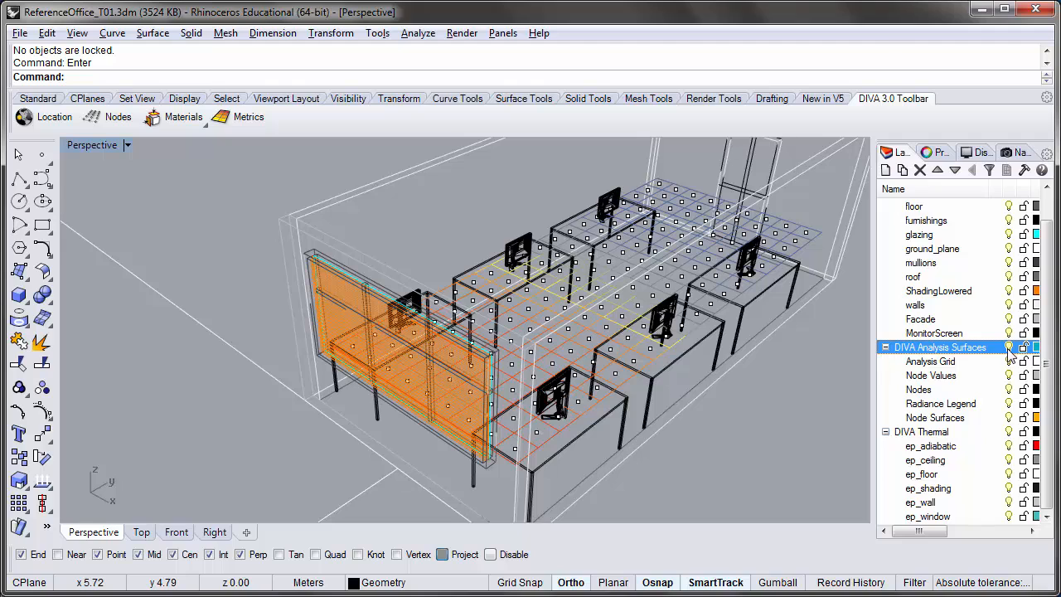
pyautogui.click(1009, 347)
pyautogui.click(1008, 348)
pyautogui.click(1009, 348)
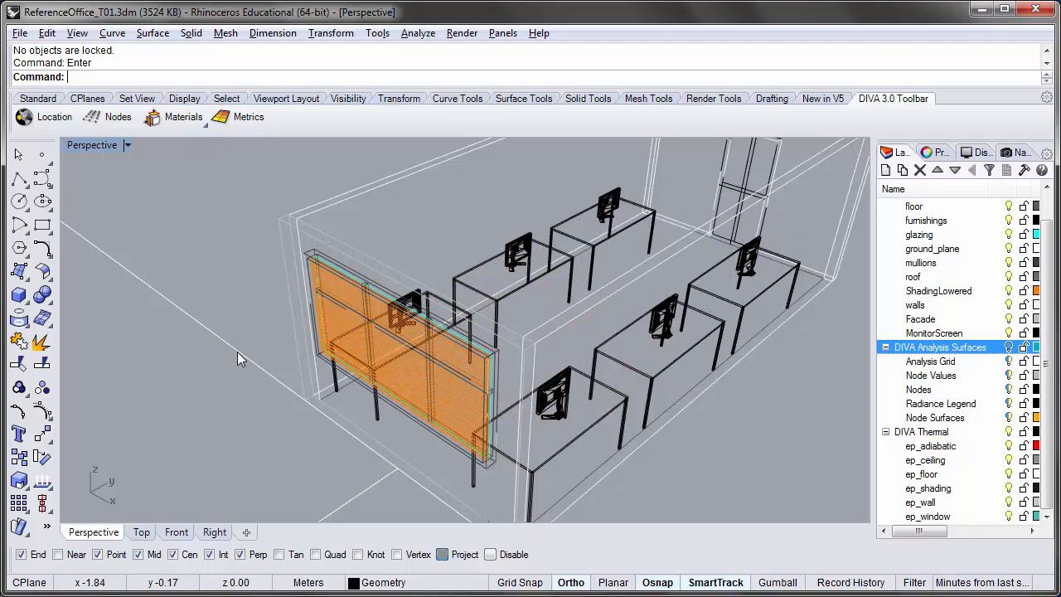
# Open DIVA's Shading Controls for the office model.
pyautogui.moveTo(187, 402); pyautogui.dragTo(175, 377, button='right')
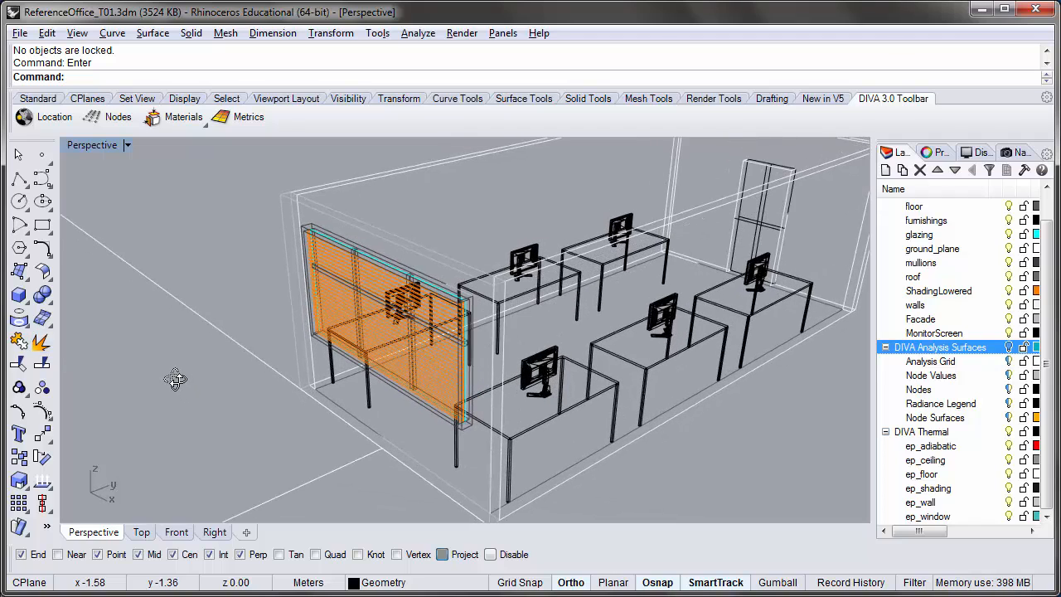
pyautogui.scroll(-3, 175, 377)
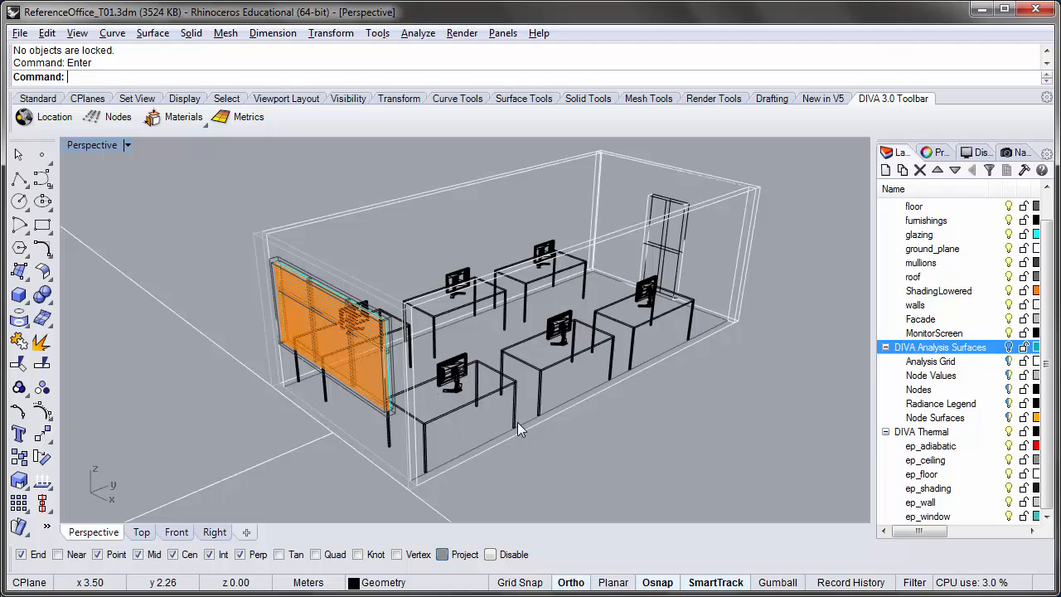
pyautogui.moveTo(519, 422); pyautogui.dragTo(512, 424, button='right')
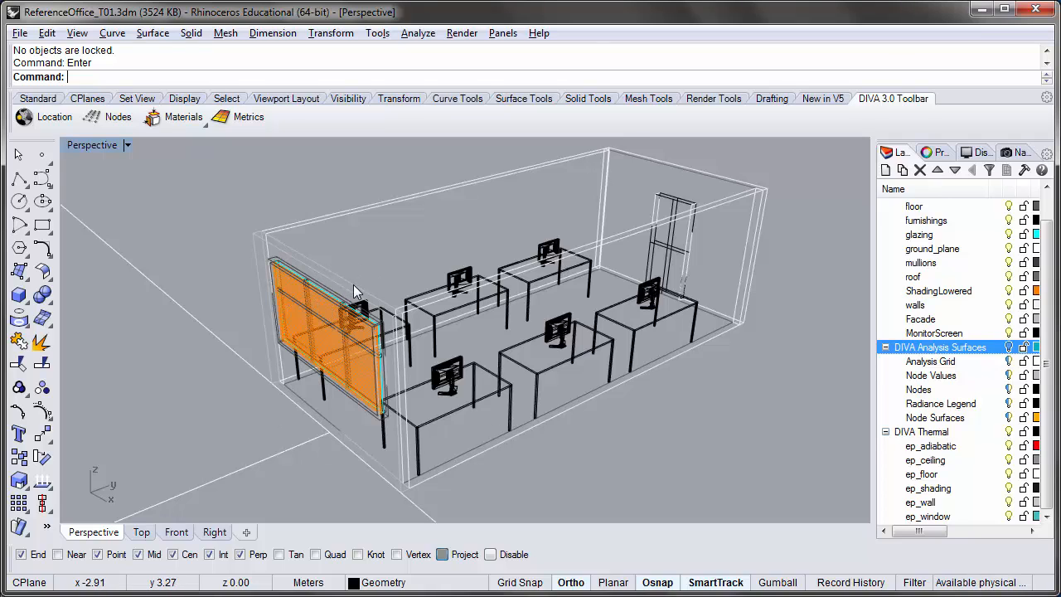
pyautogui.moveTo(353, 285)
pyautogui.mouseDown(button='right')
pyautogui.moveTo(238, 296)
pyautogui.moveTo(365, 296)
pyautogui.moveTo(336, 287)
pyautogui.mouseUp(button='right')
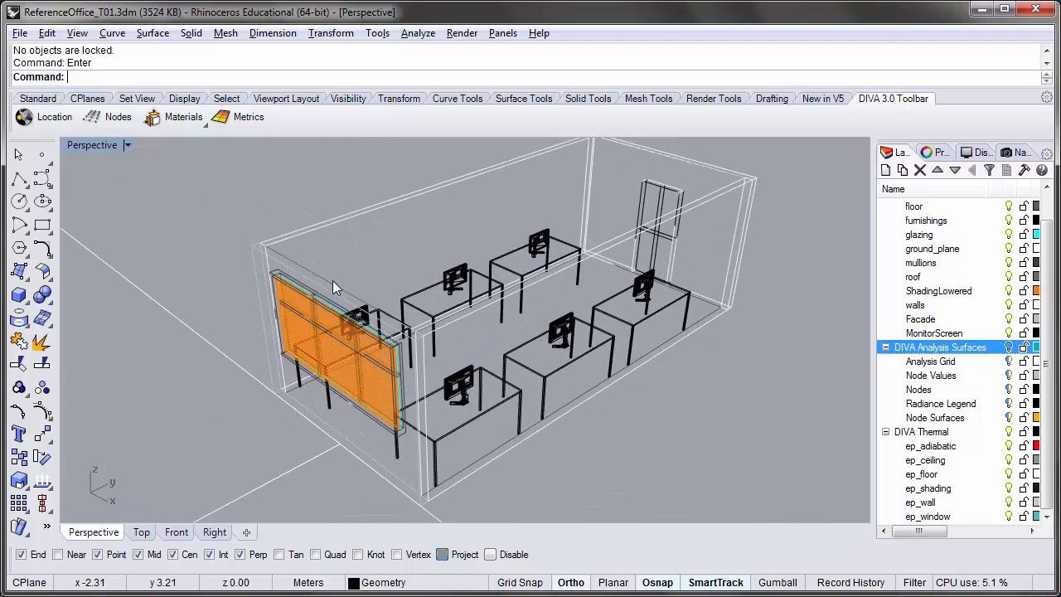
pyautogui.click(207, 128)
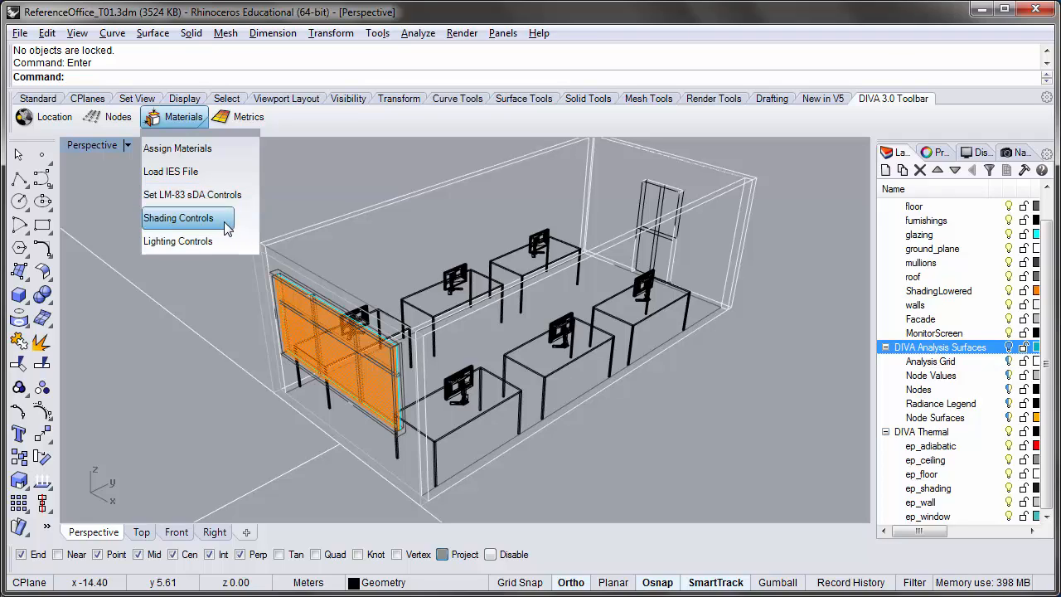
pyautogui.click(178, 218)
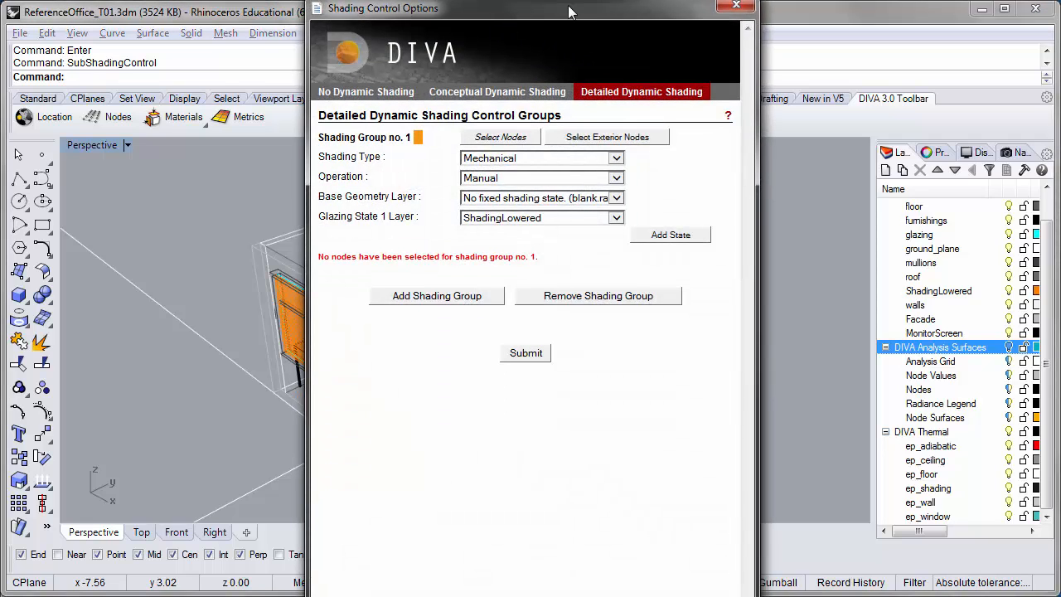
# Review the No Dynamic Shading and Conceptual Dynamic Shading descriptions, and return to the Detailed Dynamic Shading settings.
pyautogui.click(354, 93)
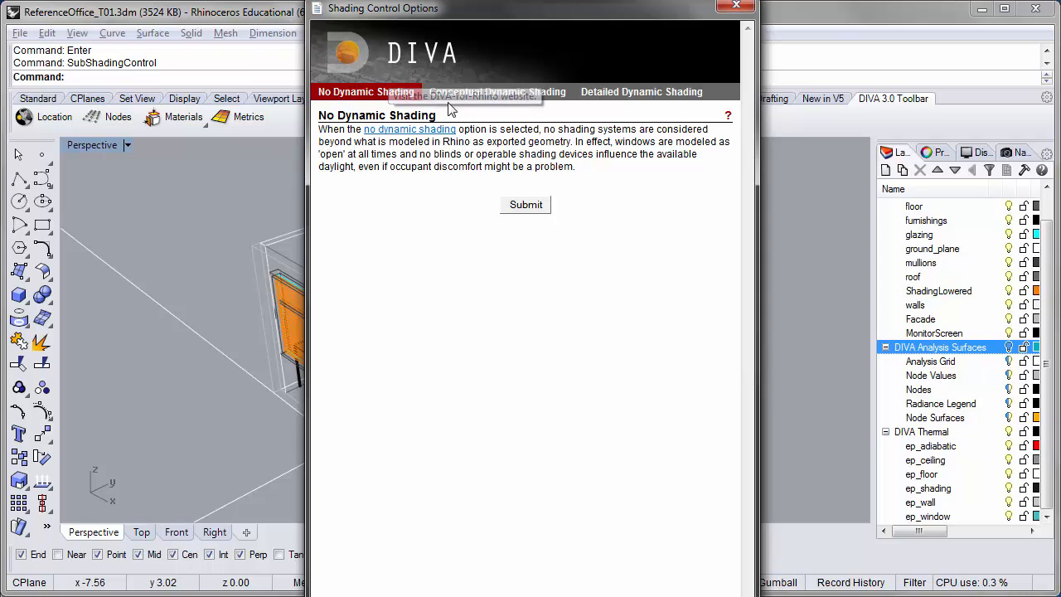
pyautogui.click(473, 96)
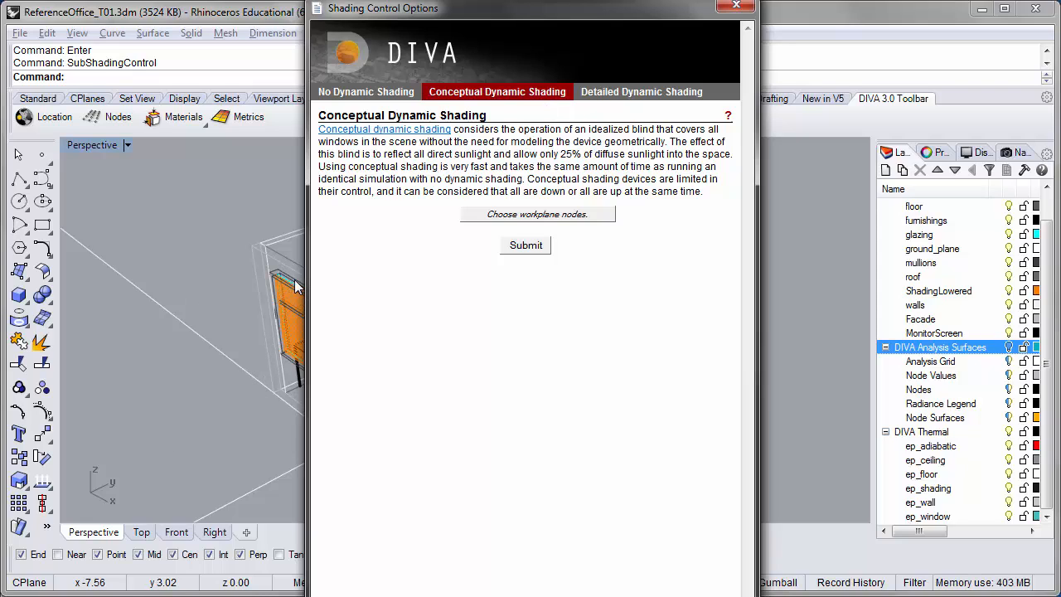
pyautogui.click(617, 94)
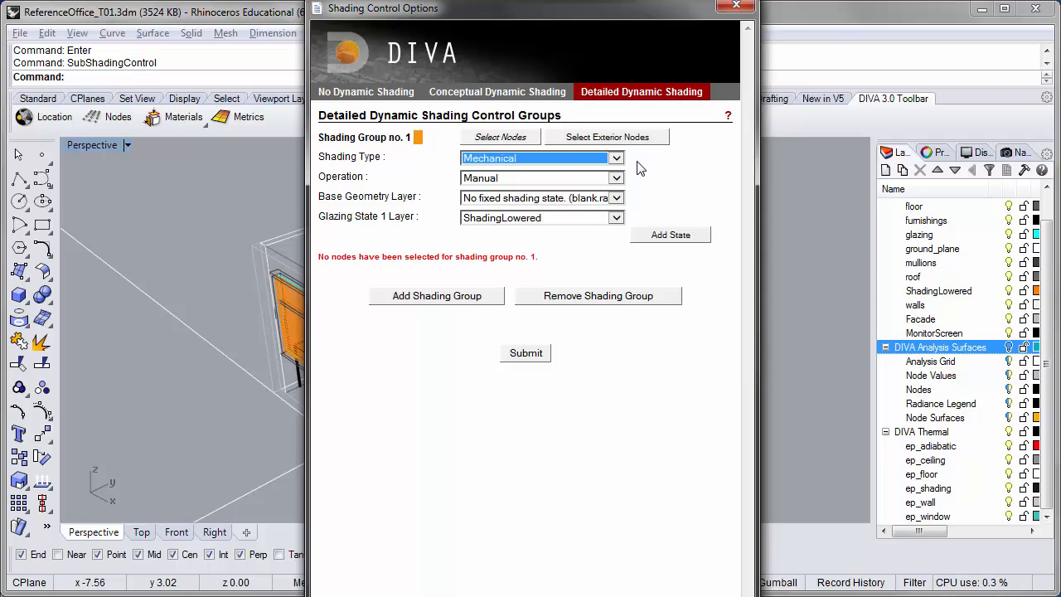
# Try the Switchable (electrochromics) shading type for shading group 1 to view its settings, and restore Mechanical.
pyautogui.click(620, 161)
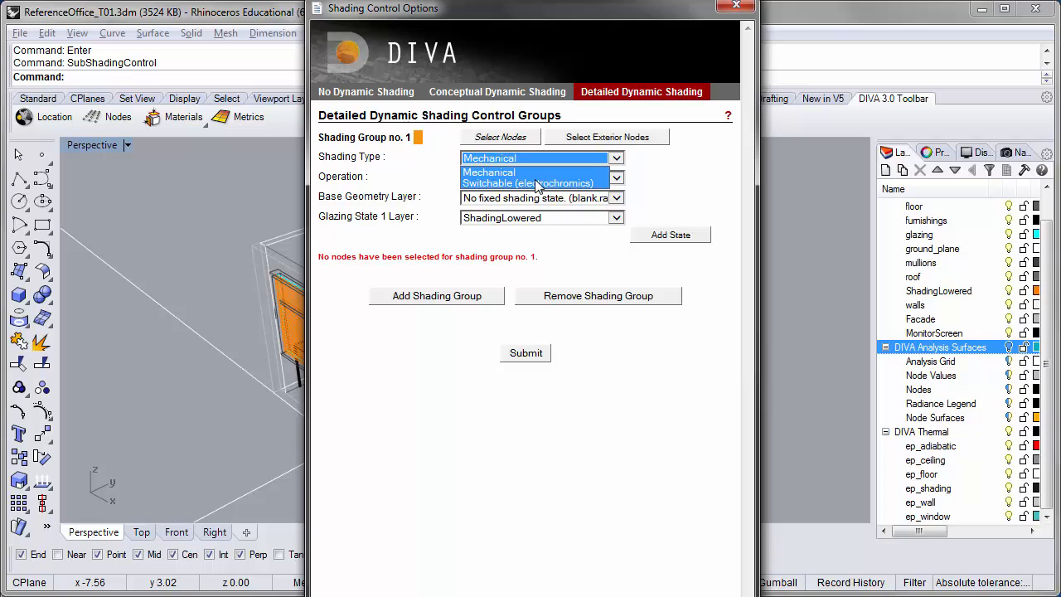
pyautogui.click(477, 183)
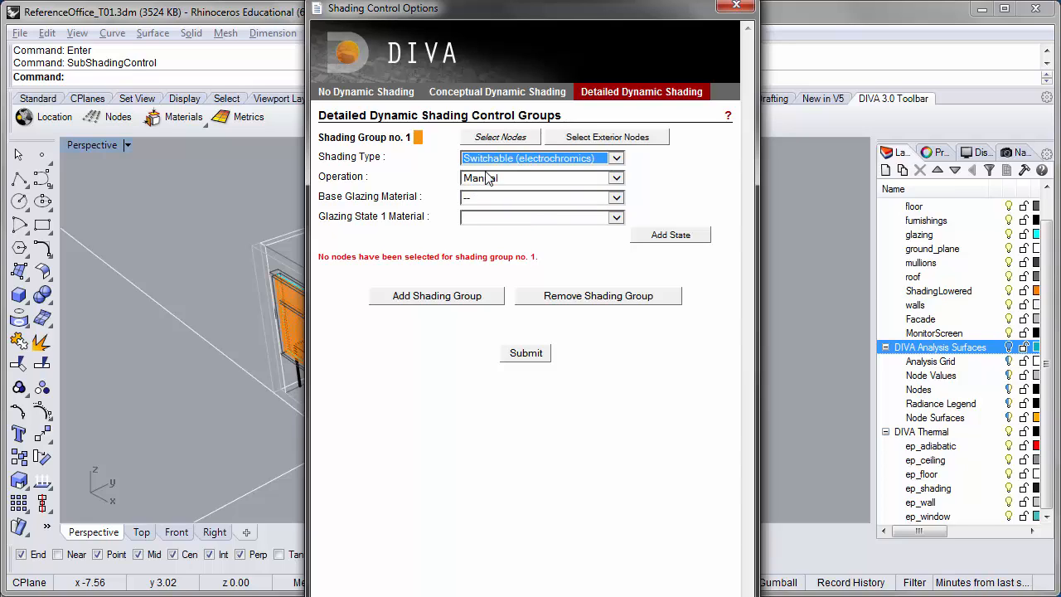
pyautogui.click(617, 158)
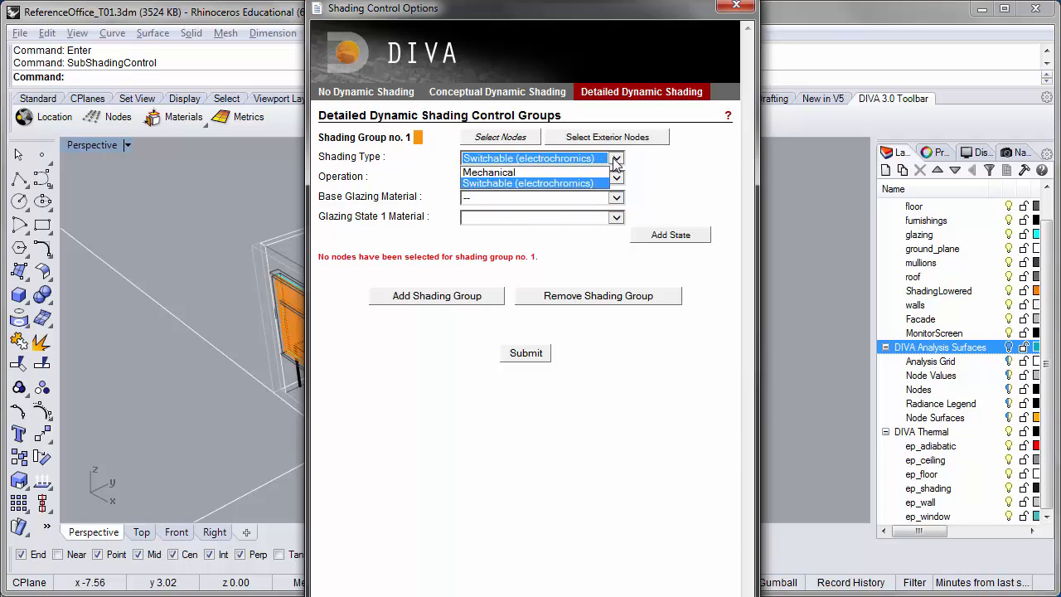
pyautogui.click(503, 175)
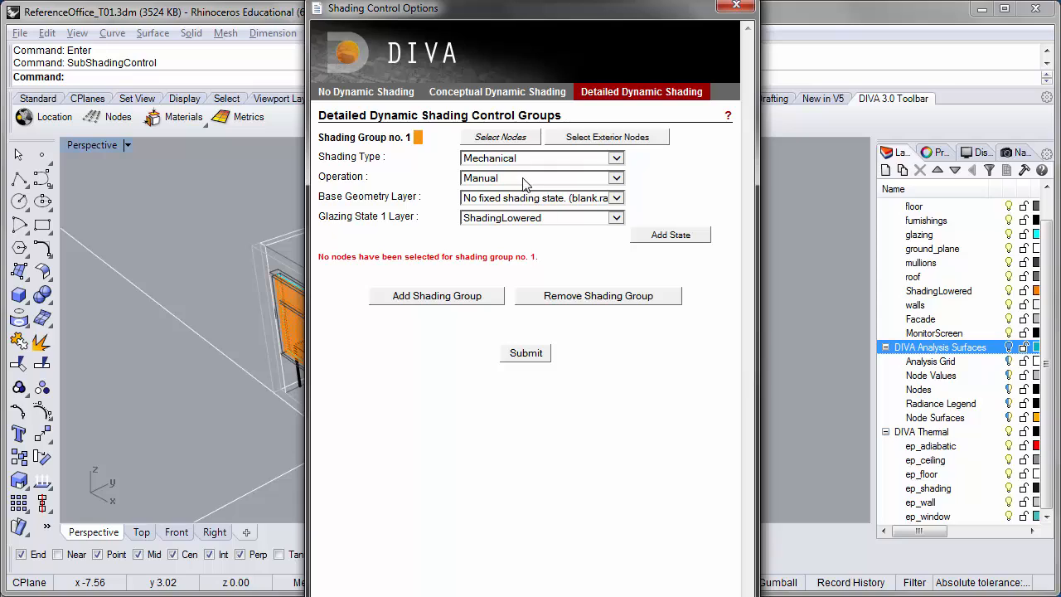
# Examine the available operation modes for shading group 1, keeping Manual selected.
pyautogui.click(616, 179)
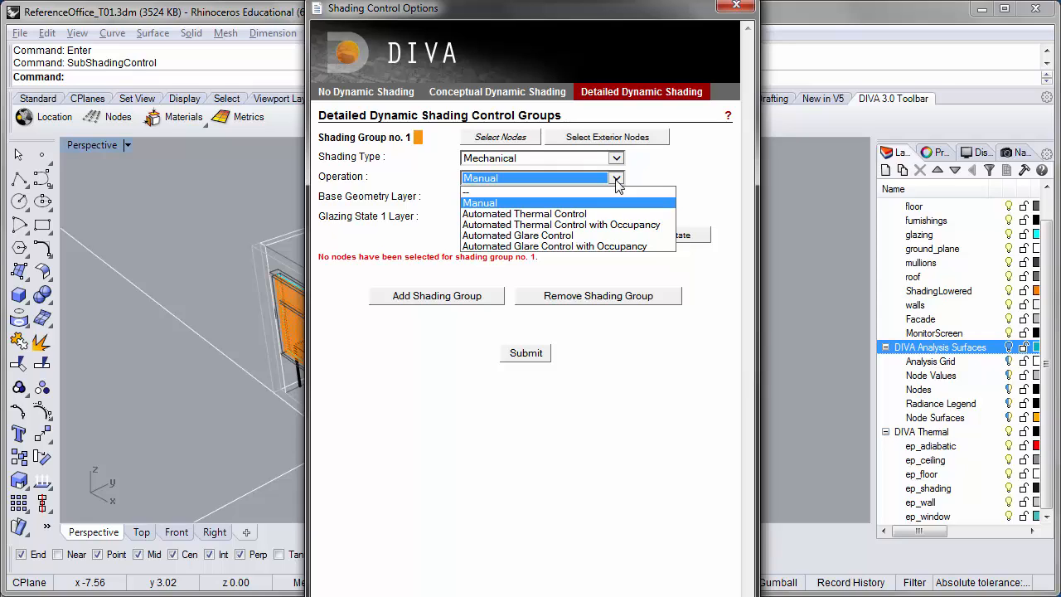
pyautogui.click(620, 180)
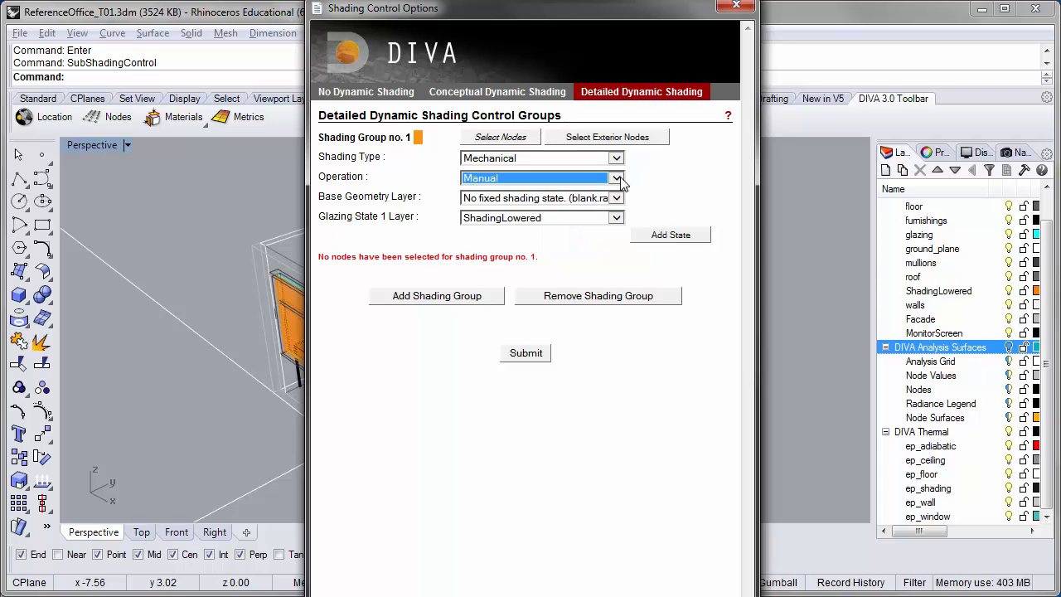
pyautogui.click(656, 183)
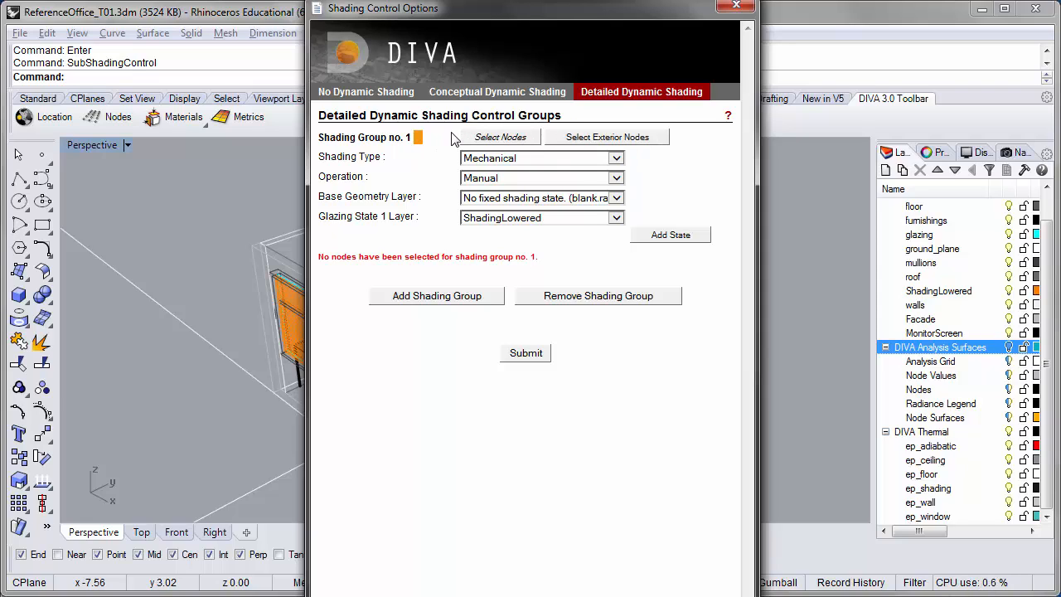
# Submit shading group 1 as Mechanical with Manual operation, no fixed shading state as base geometry, and ShadingLowered as the glazing state 1 layer.
pyautogui.click(592, 163)
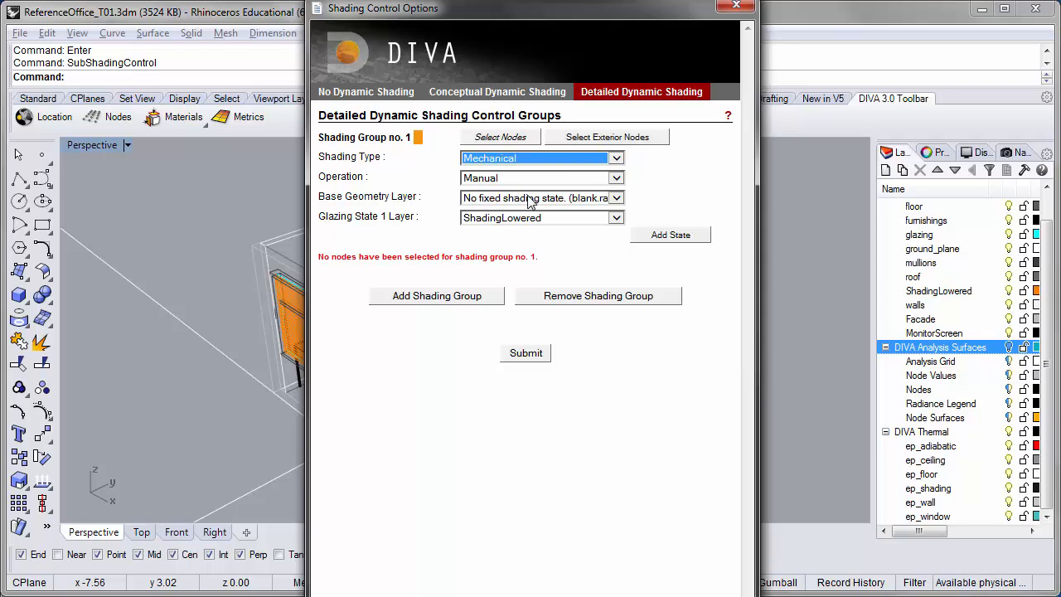
pyautogui.click(618, 198)
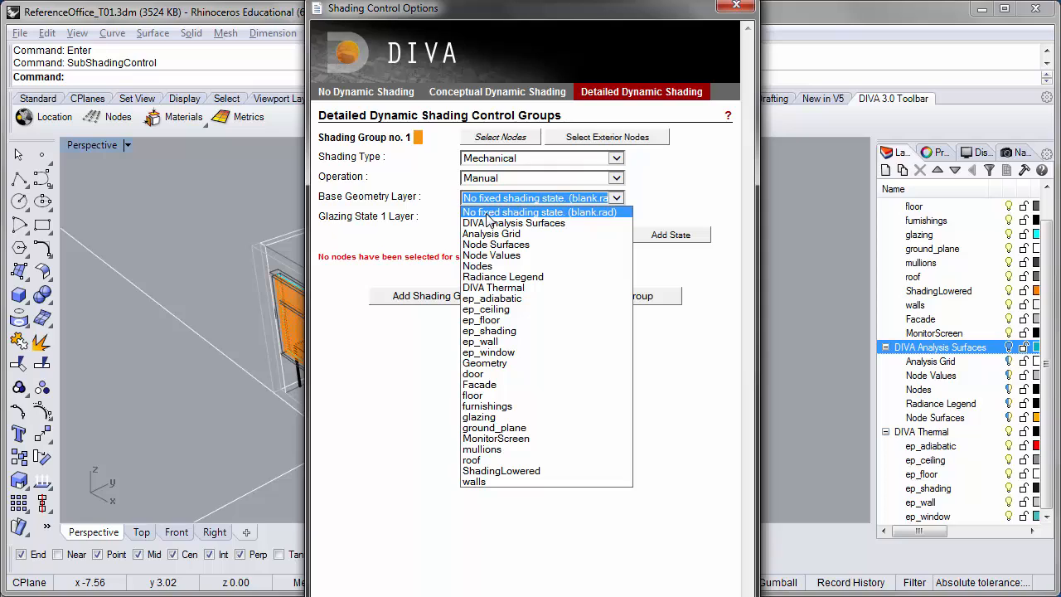
pyautogui.click(601, 218)
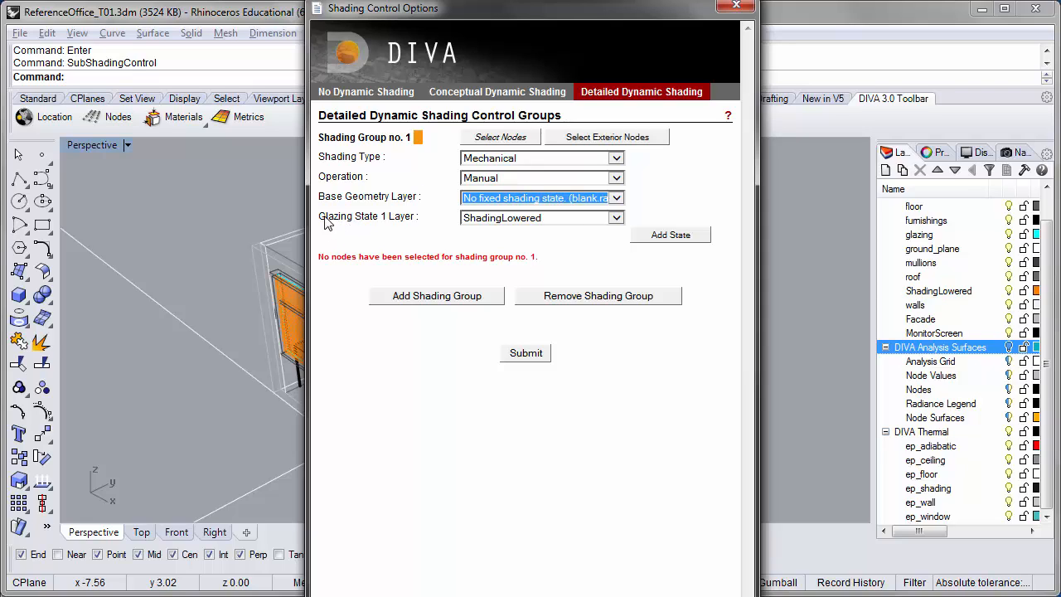
pyautogui.click(616, 218)
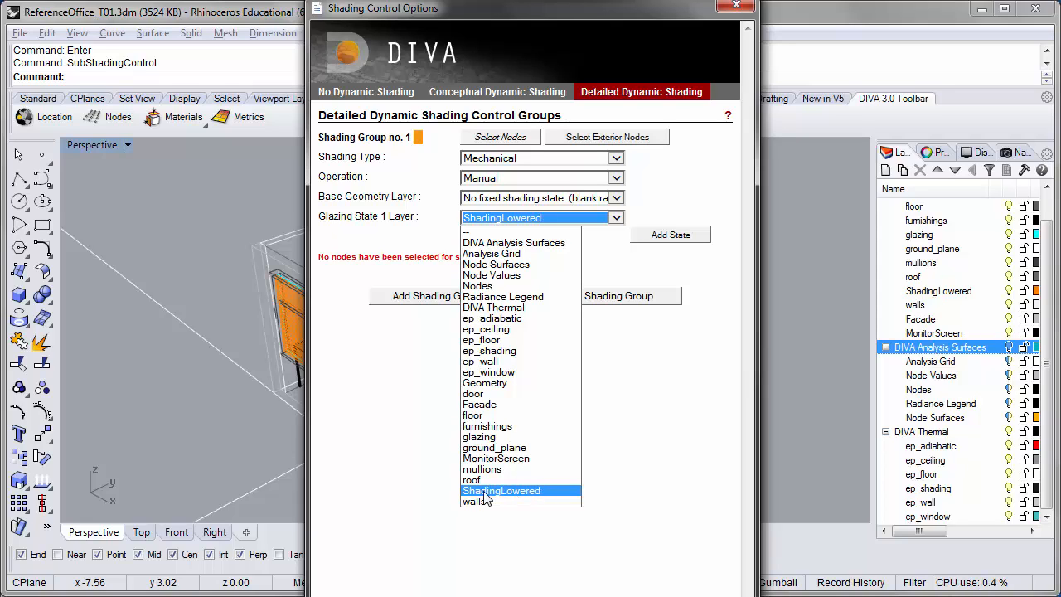
pyautogui.click(547, 496)
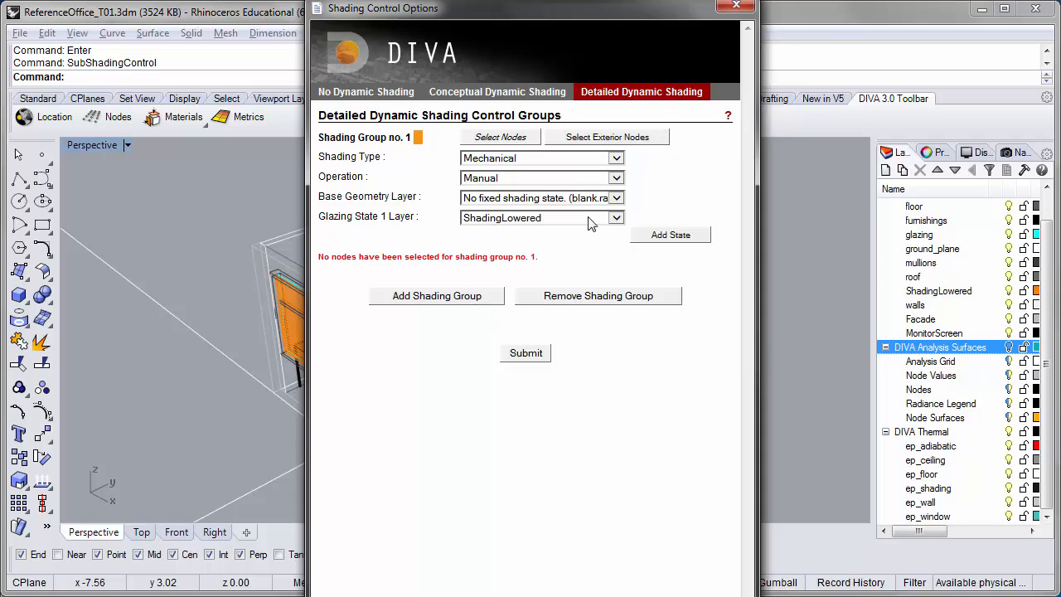
pyautogui.click(527, 353)
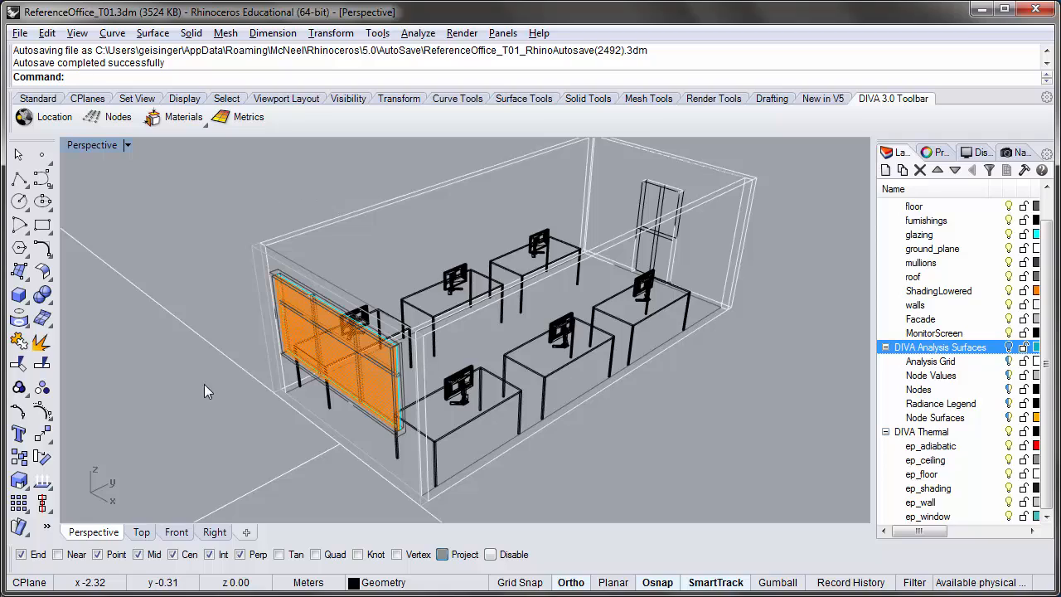
pyautogui.click(249, 125)
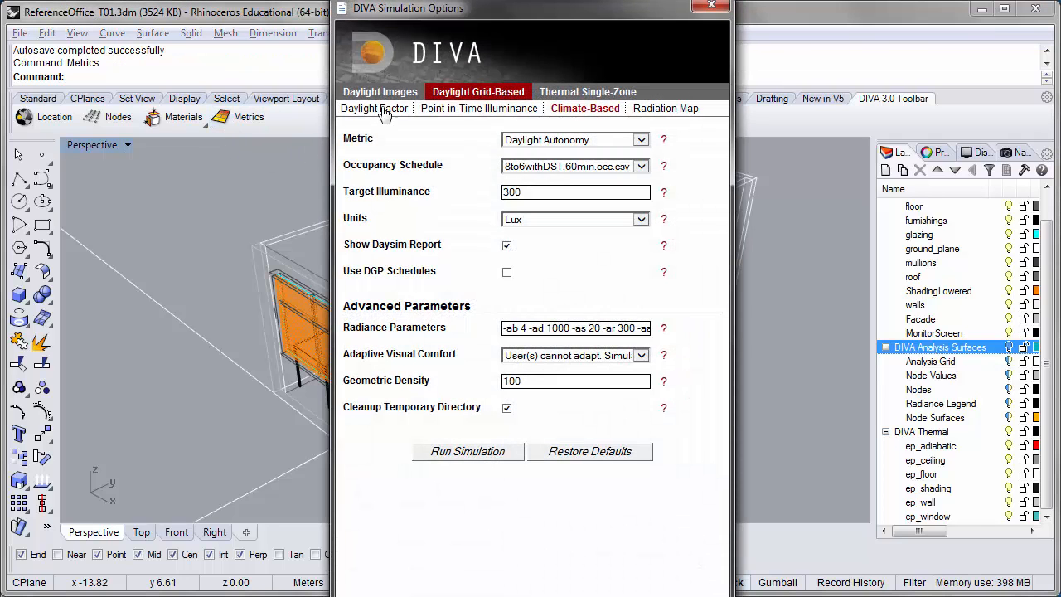
pyautogui.click(391, 94)
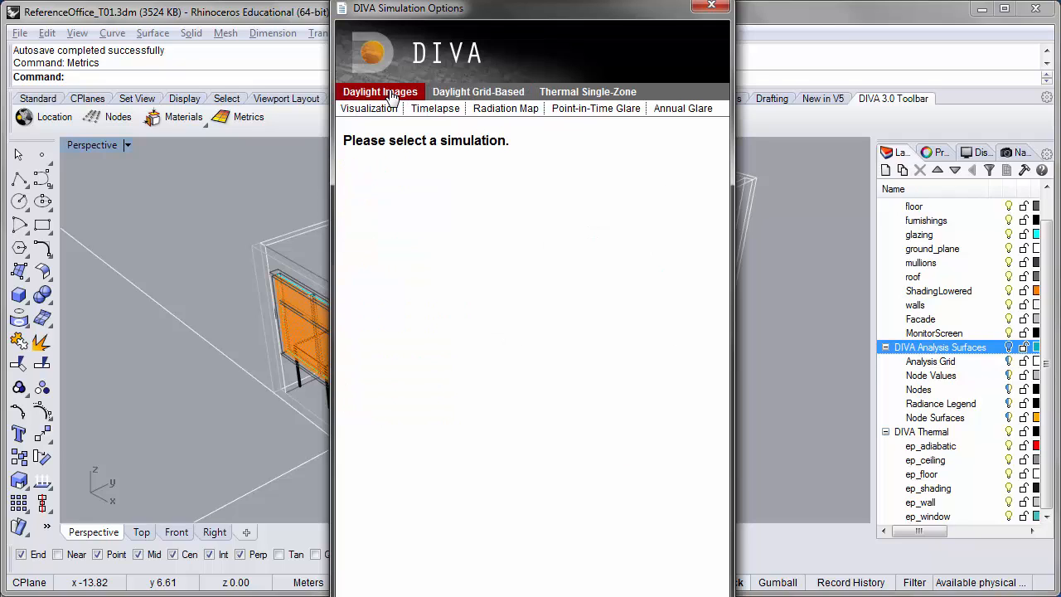
pyautogui.click(677, 111)
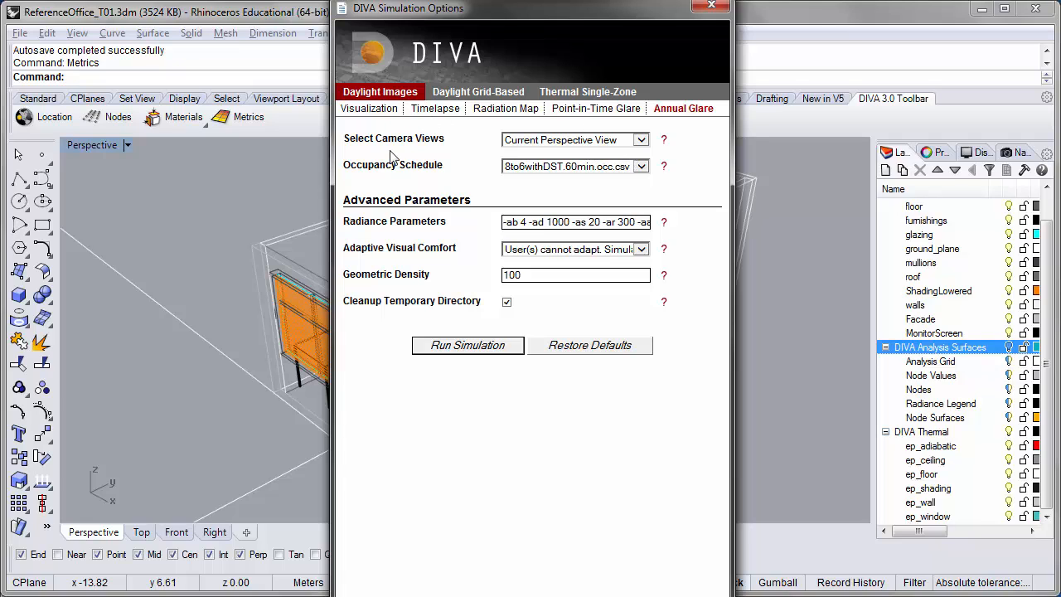
pyautogui.click(641, 140)
pyautogui.click(641, 141)
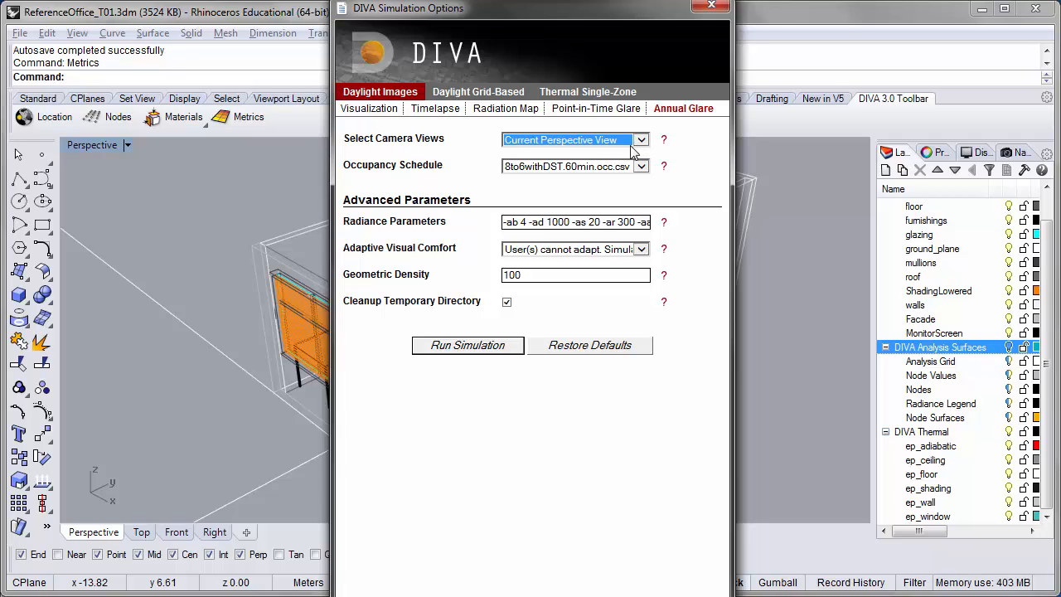
pyautogui.click(712, 8)
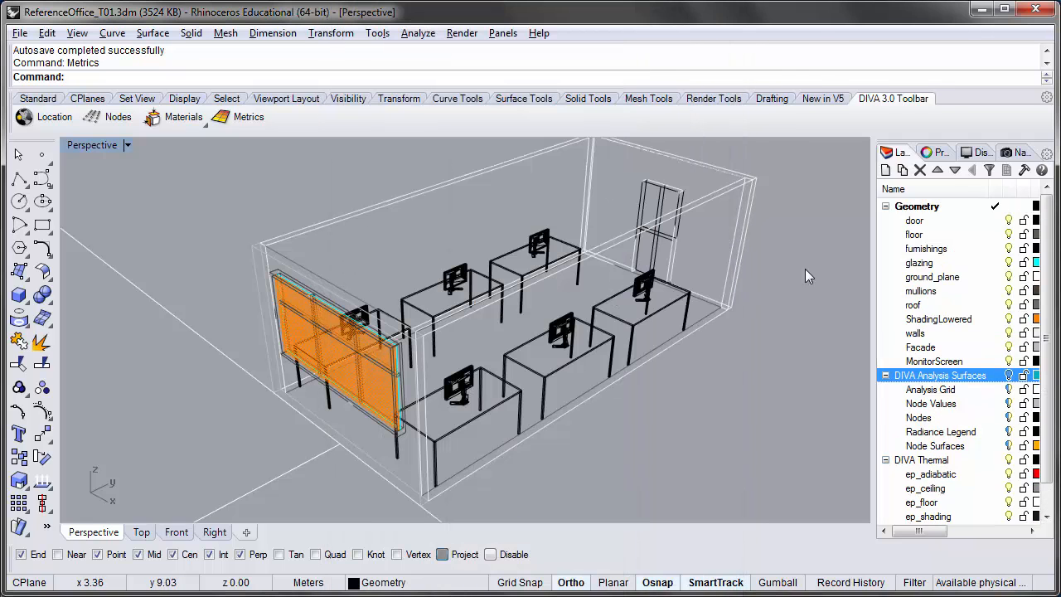
# Restore the saved row1_west named view in the viewport.
pyautogui.click(1020, 154)
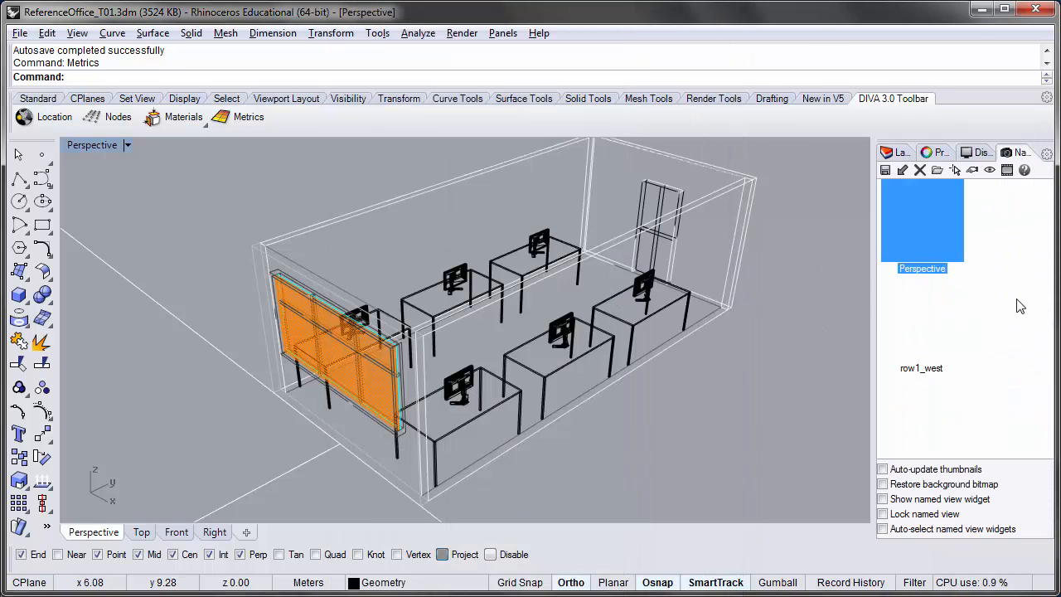
pyautogui.click(950, 332)
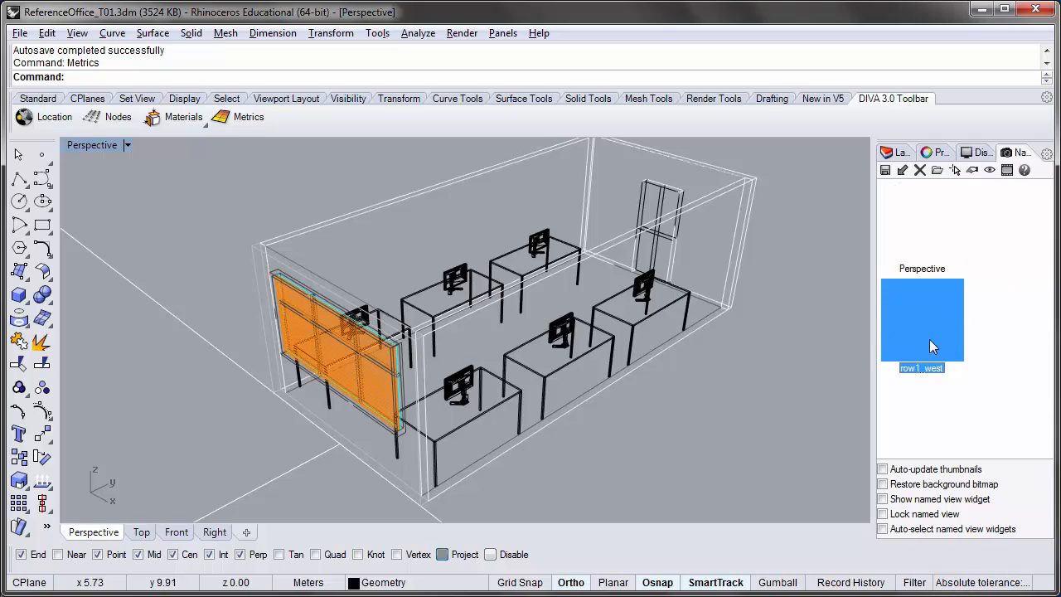
pyautogui.doubleClick(936, 334)
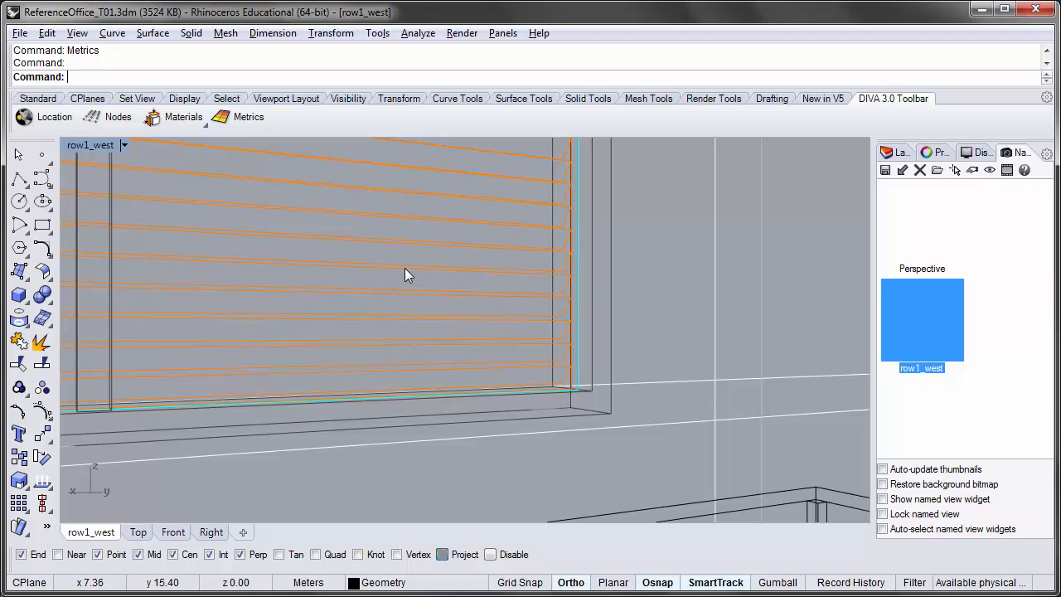
# Review the ambient bounces in the Annual Glare options and run the simulation for the current perspective view with the 8to6withDST.60min.occ.csv schedule.
pyautogui.click(242, 119)
pyautogui.click(255, 141)
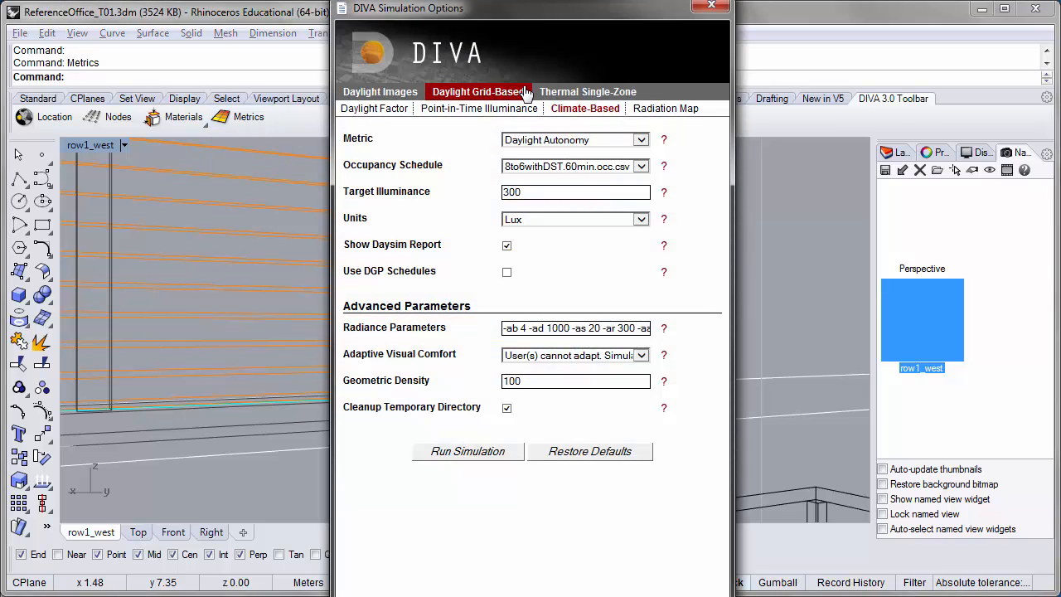
pyautogui.click(381, 92)
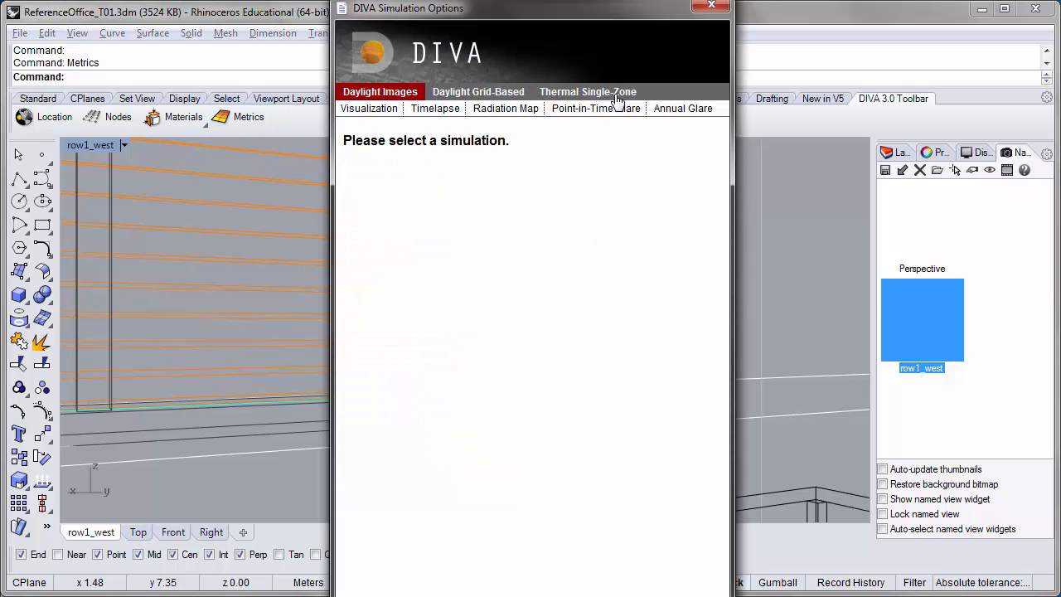
pyautogui.click(685, 110)
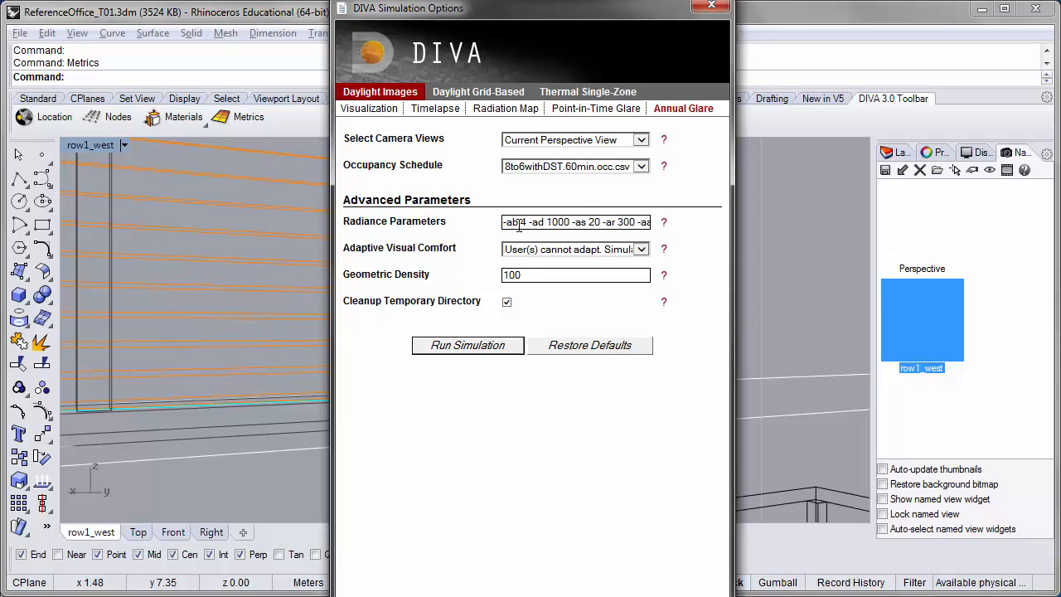
pyautogui.moveTo(504, 221); pyautogui.dragTo(468, 224)
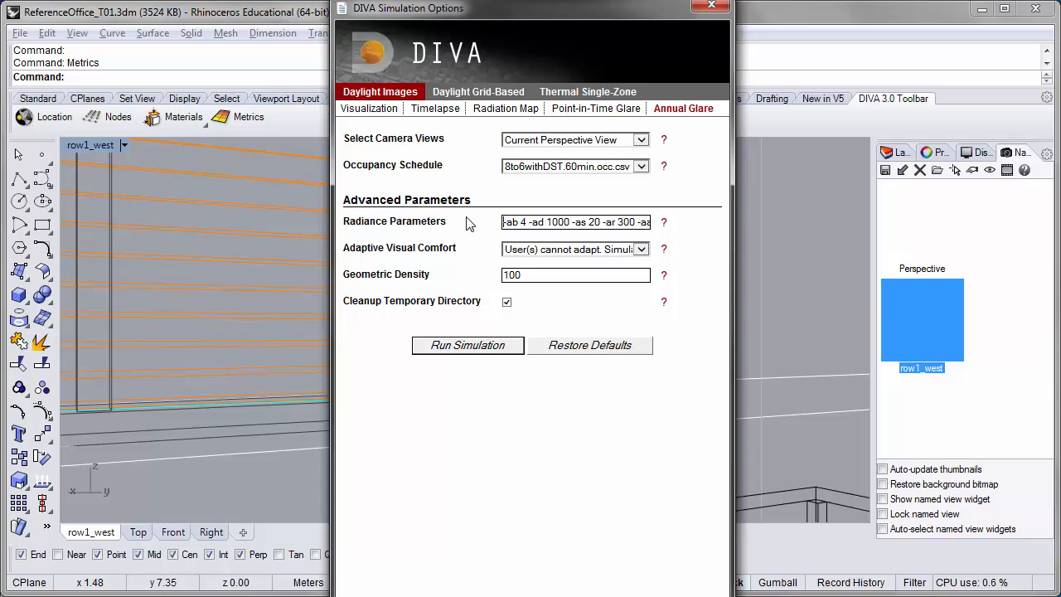
pyautogui.doubleClick(523, 222)
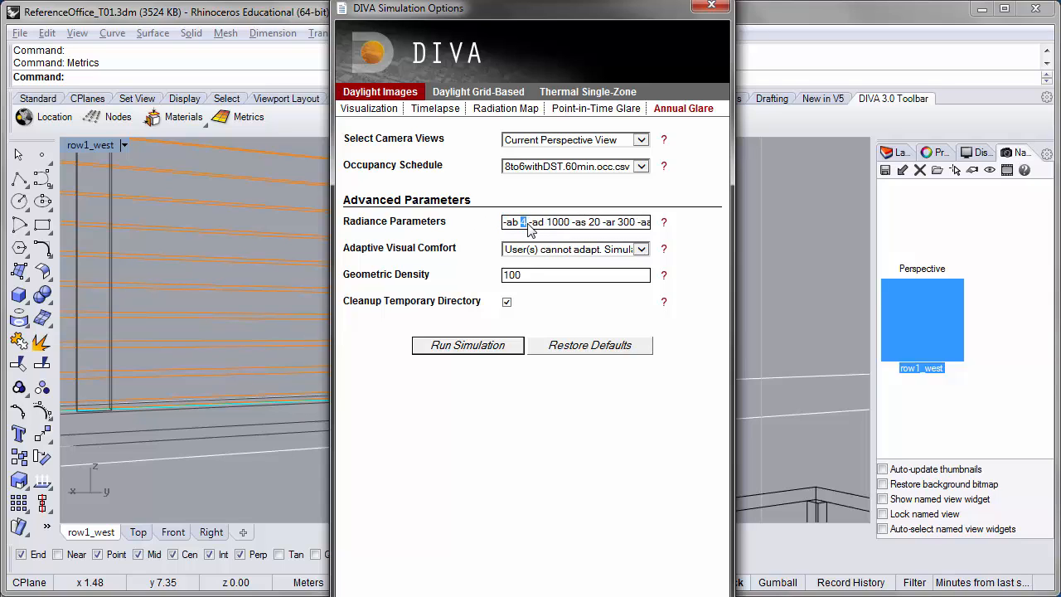
pyautogui.click(530, 222)
pyautogui.click(523, 218)
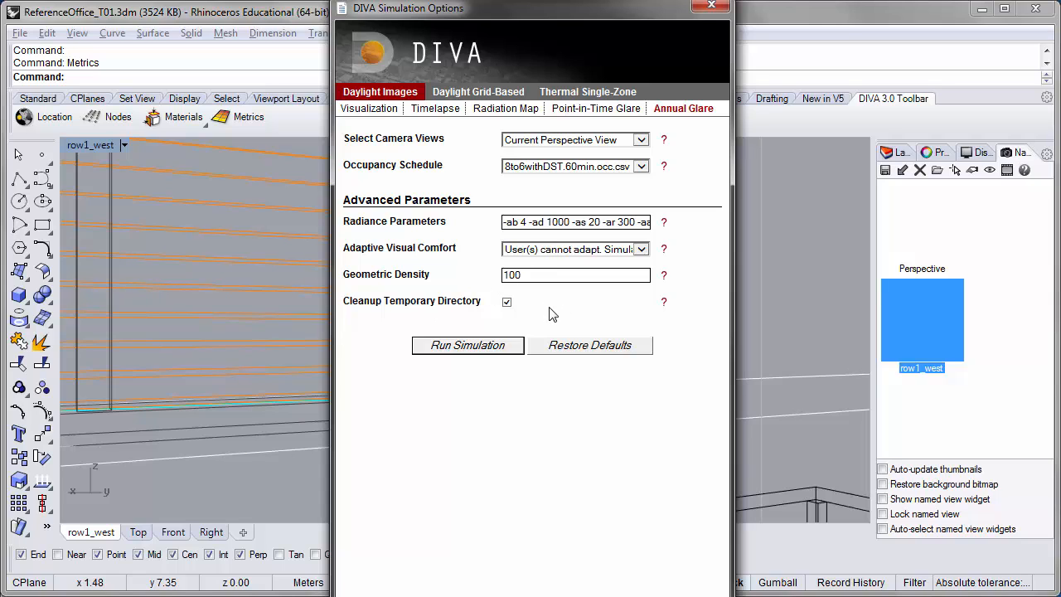
pyautogui.click(509, 351)
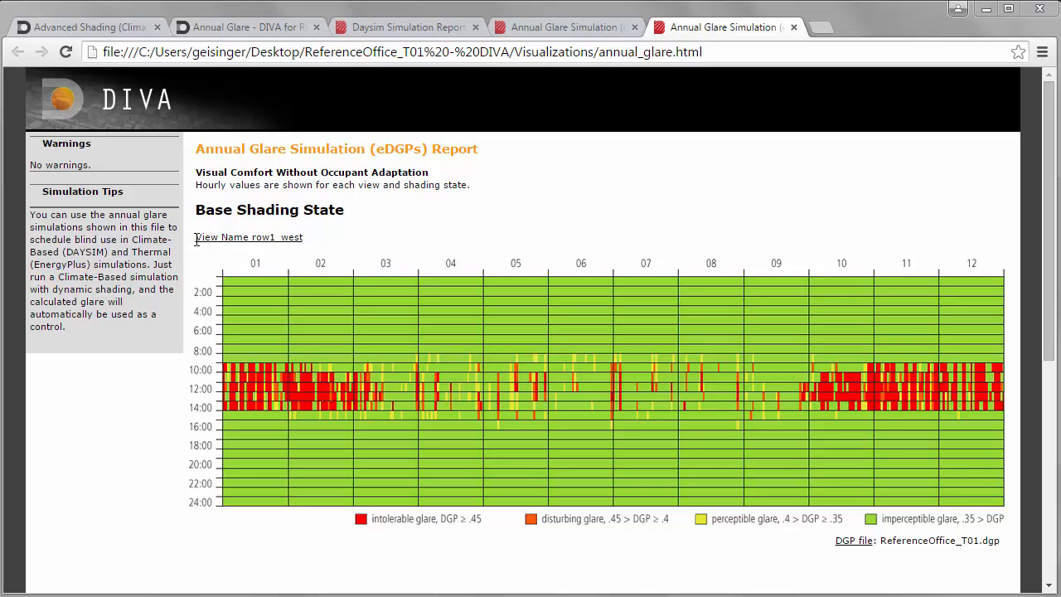
# Examine the annual glare report for row1_west, comparing the Base Shading State chart with the Shading Group 1; Status 1 chart.
pyautogui.moveTo(195, 239); pyautogui.dragTo(301, 236)
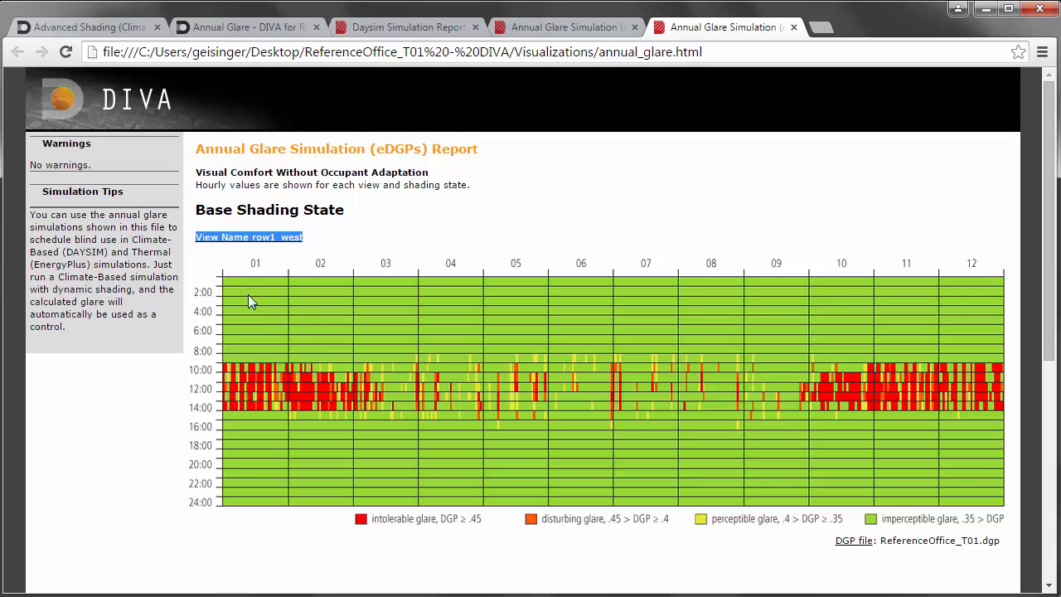
pyautogui.click(385, 229)
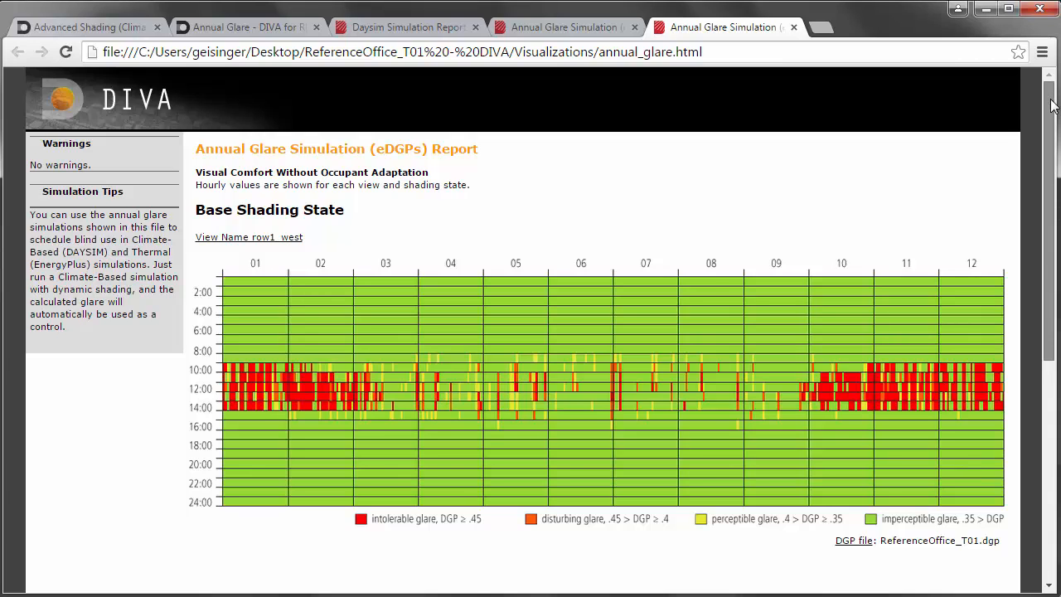
pyautogui.moveTo(1053, 103); pyautogui.dragTo(1051, 342)
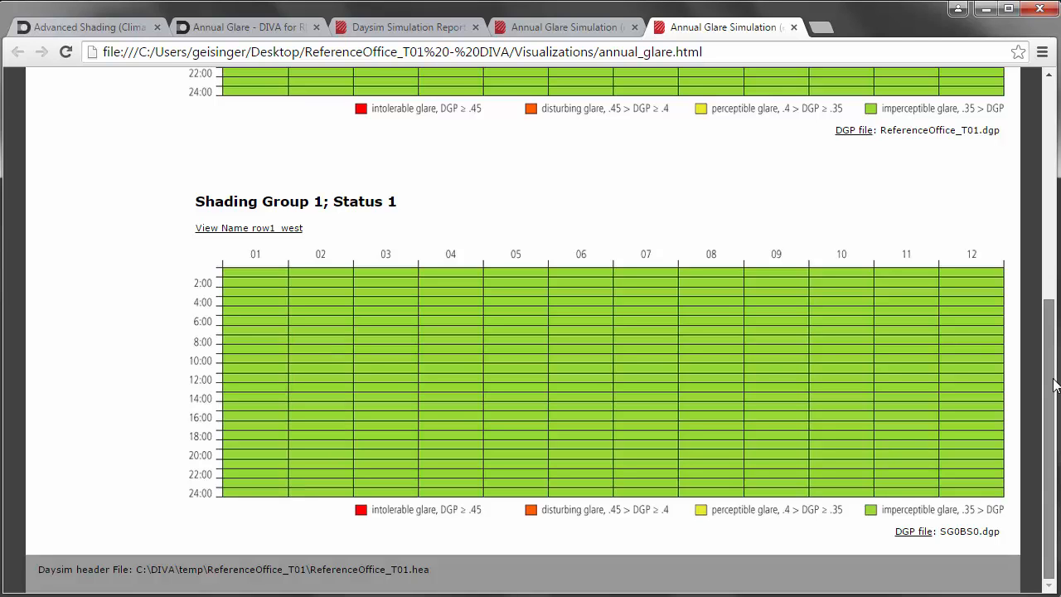
pyautogui.scroll(3, 1054, 328)
pyautogui.scroll(4, 1054, 323)
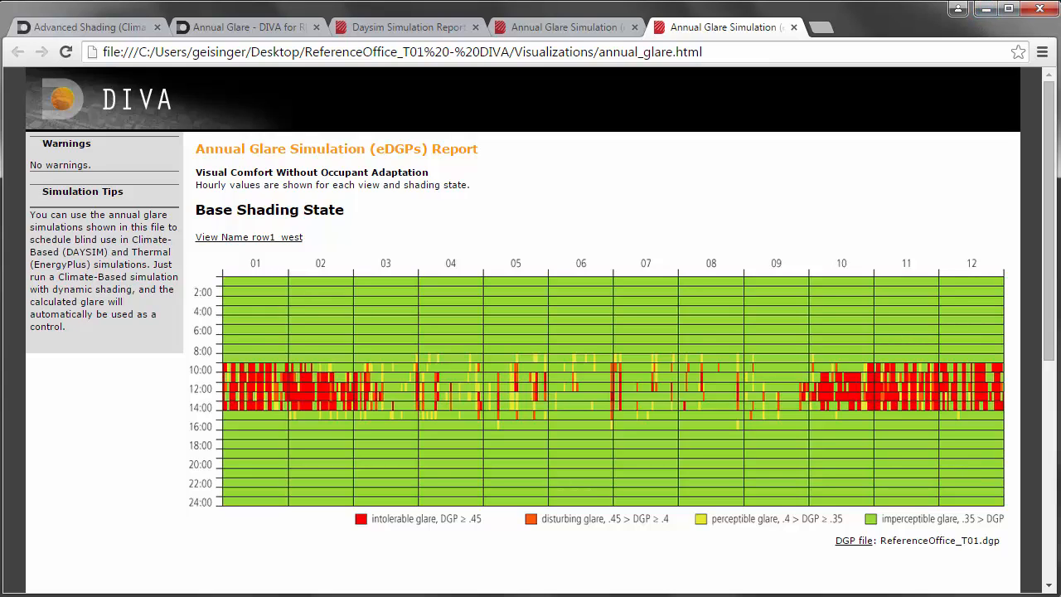
# Switch back to Rhino, restore the saved Perspective named view and show the whole office in a maximized viewport.
pyautogui.click(274, 580)
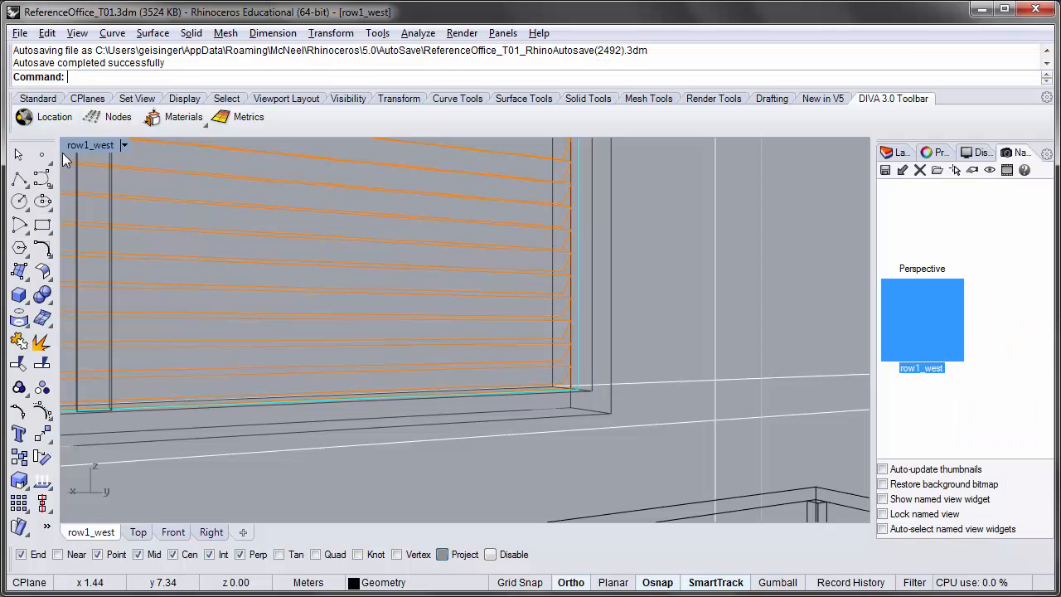
pyautogui.doubleClick(96, 145)
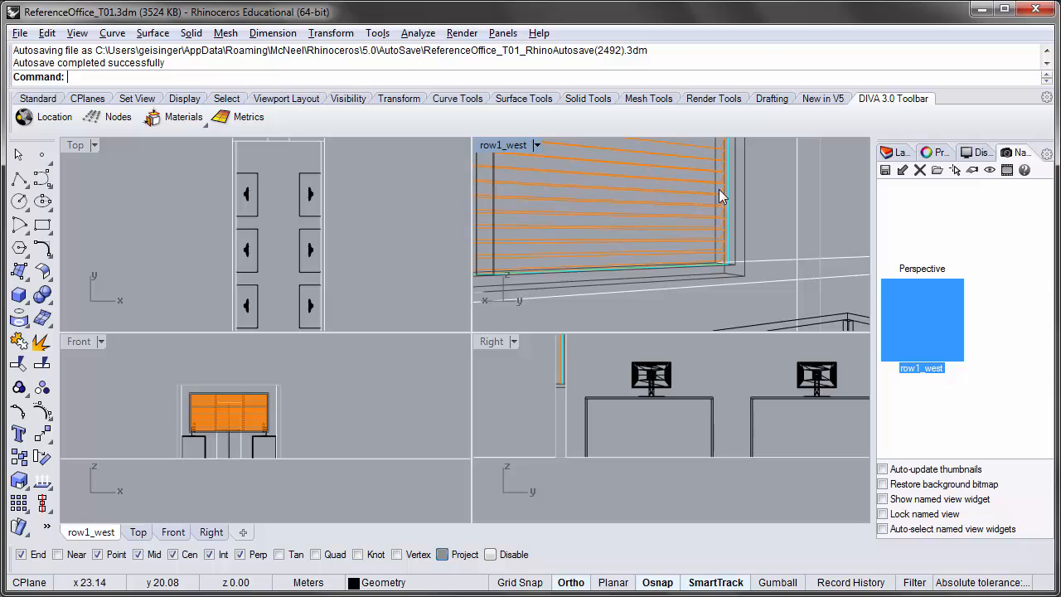
pyautogui.doubleClick(938, 212)
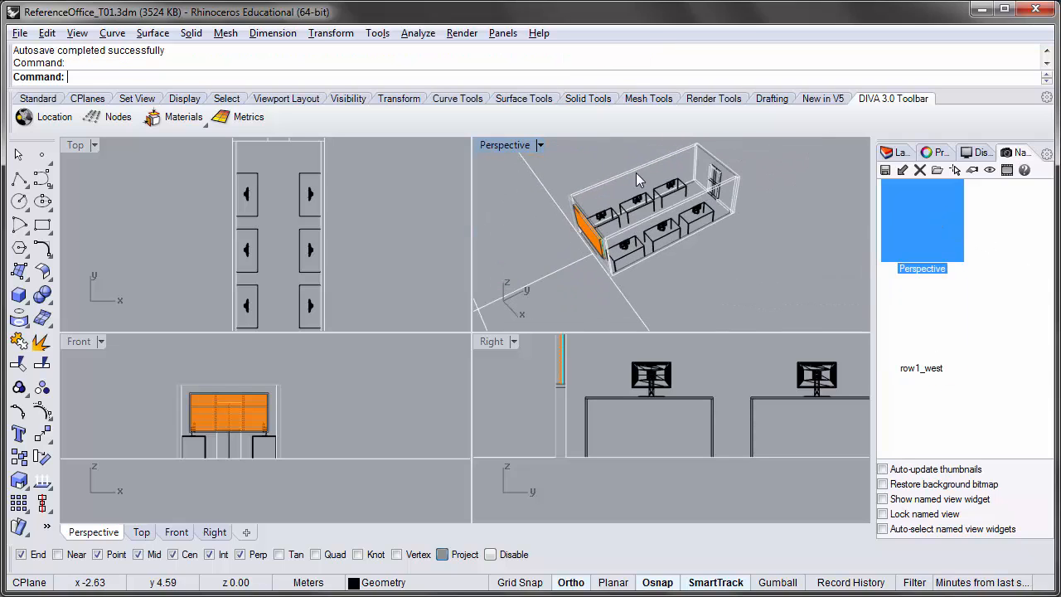
pyautogui.moveTo(661, 203)
pyautogui.mouseDown(button='right')
pyautogui.moveTo(635, 285)
pyautogui.moveTo(662, 190)
pyautogui.moveTo(658, 199)
pyautogui.mouseUp(button='right')
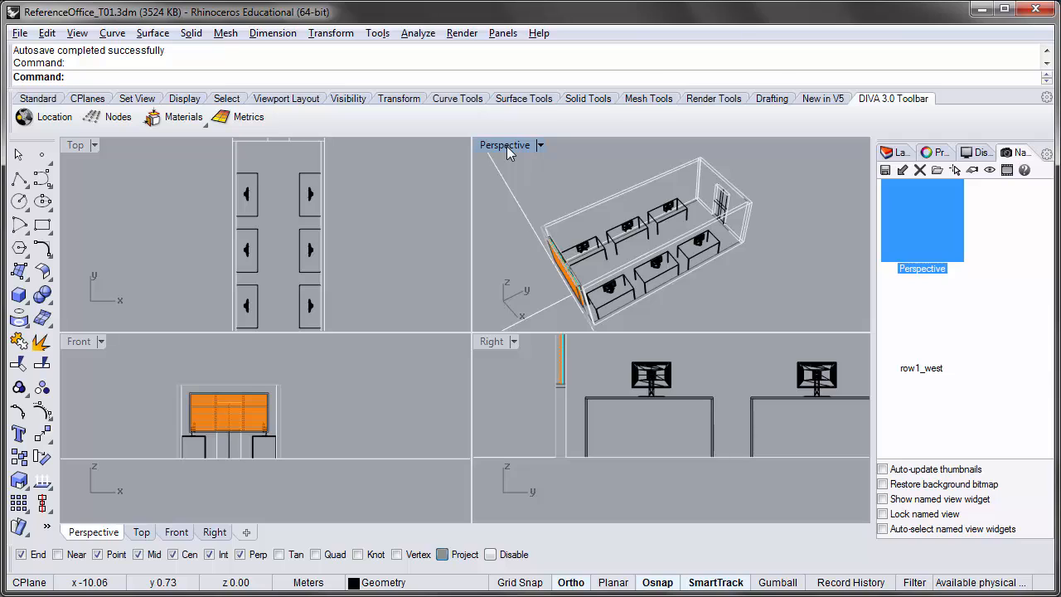
pyautogui.doubleClick(505, 146)
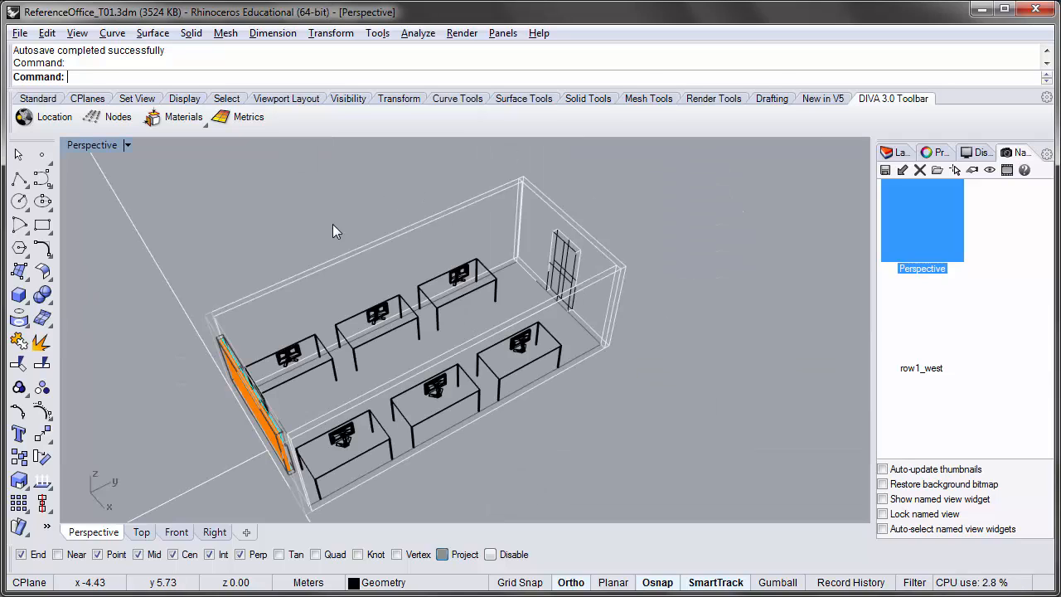
pyautogui.scroll(-3, 435, 238)
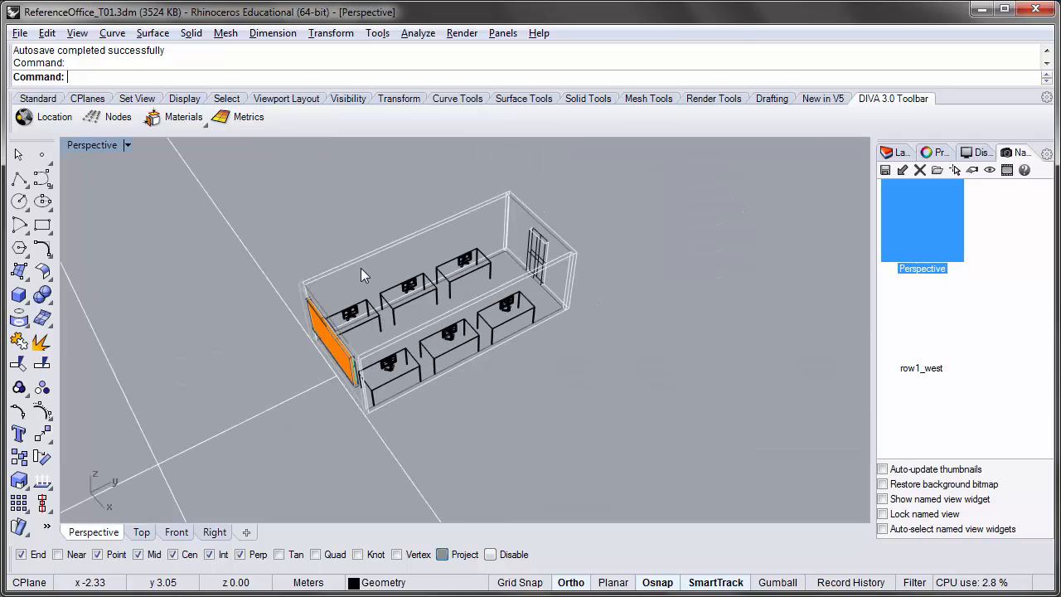
pyautogui.scroll(2, 361, 268)
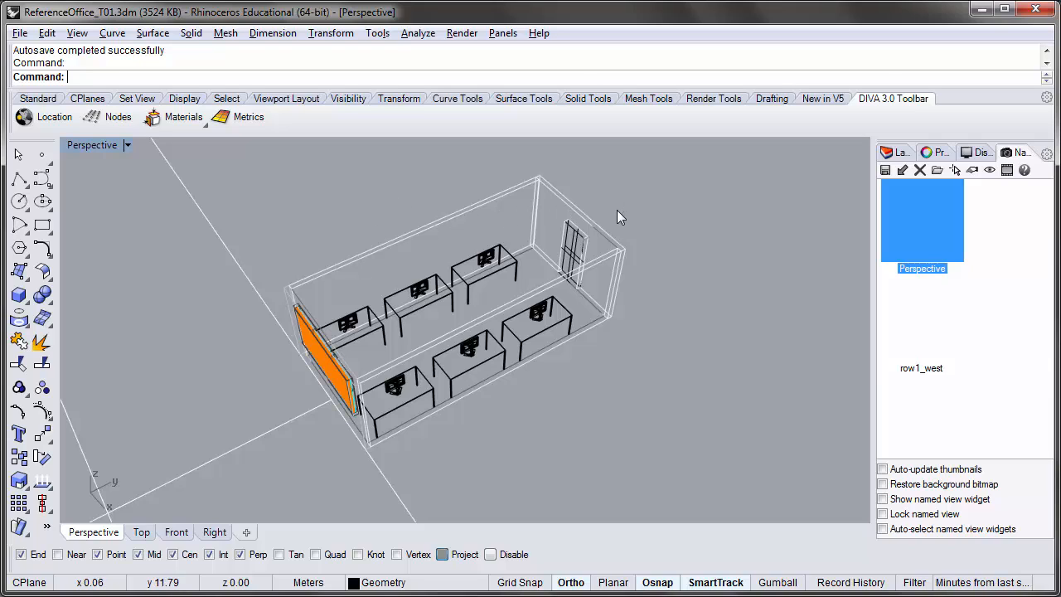
# Turn on the DIVA Analysis Surfaces layer to display the sensor nodes in the office.
pyautogui.click(895, 152)
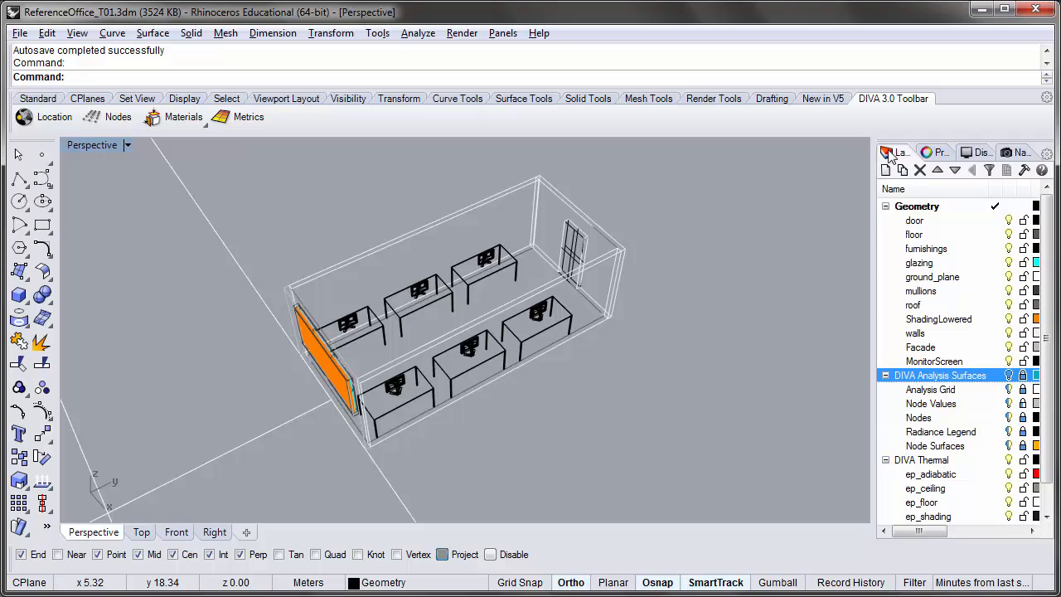
pyautogui.scroll(-2, 953, 349)
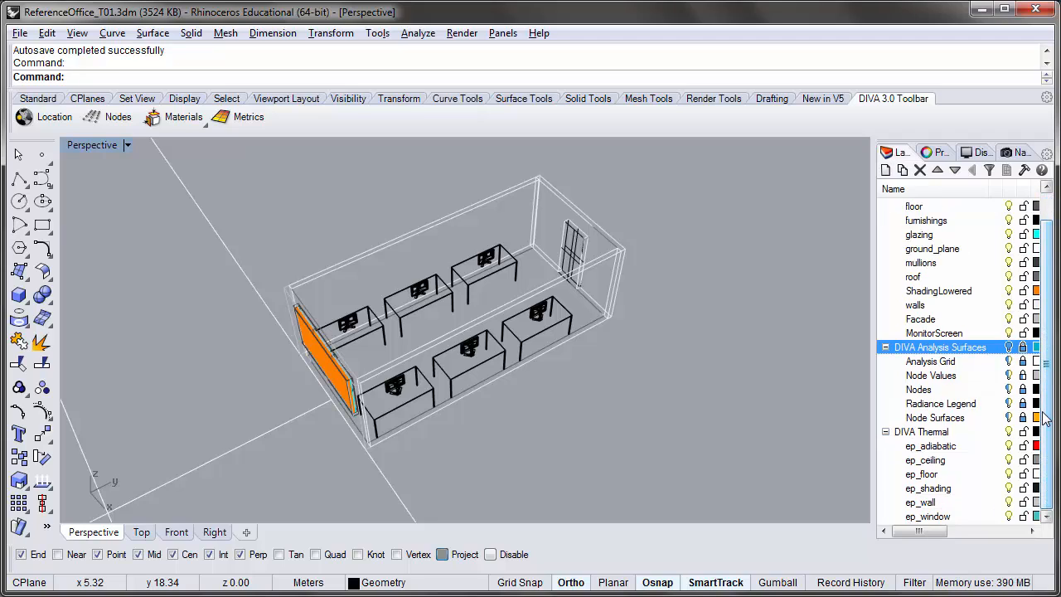
pyautogui.click(1009, 347)
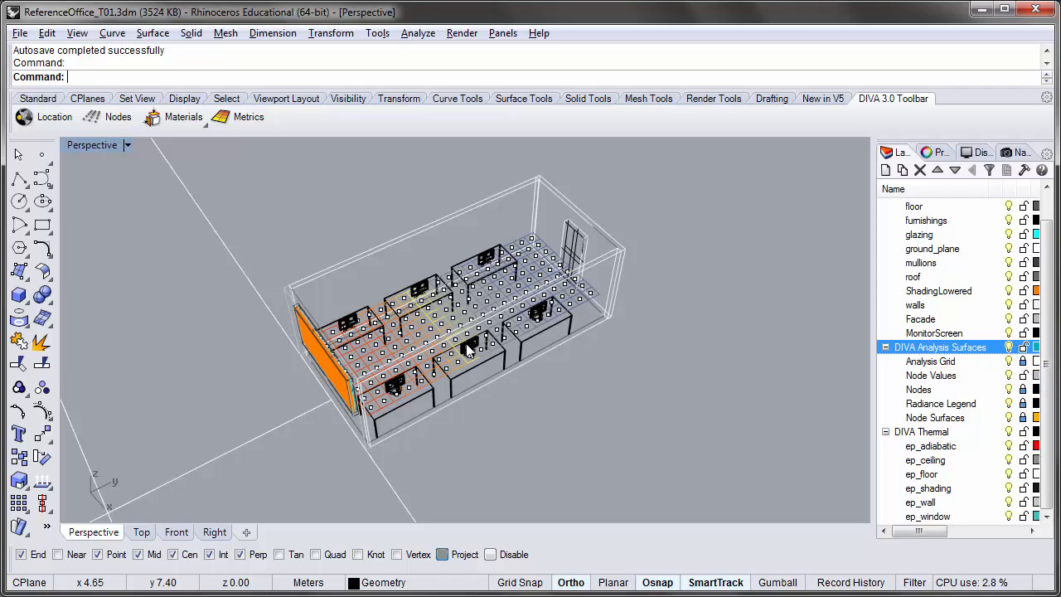
# Unlock the Analysis Grid, Nodes, Radiance Legend and Node Surfaces layers under DIVA Analysis Surfaces.
pyautogui.moveTo(408, 350); pyautogui.dragTo(429, 367, button='right')
pyautogui.scroll(3, 466, 288)
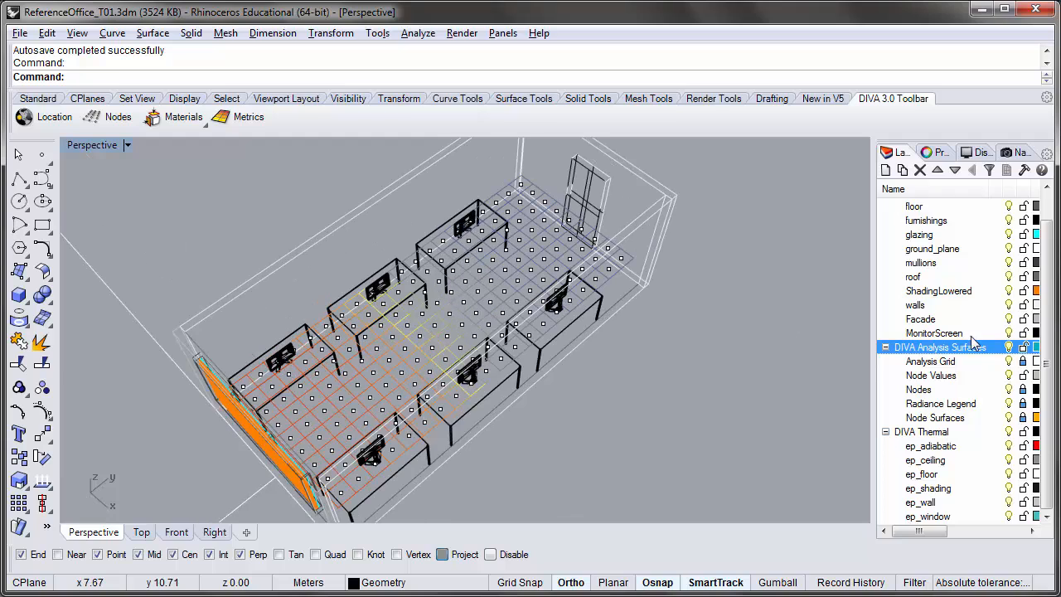
pyautogui.click(1023, 361)
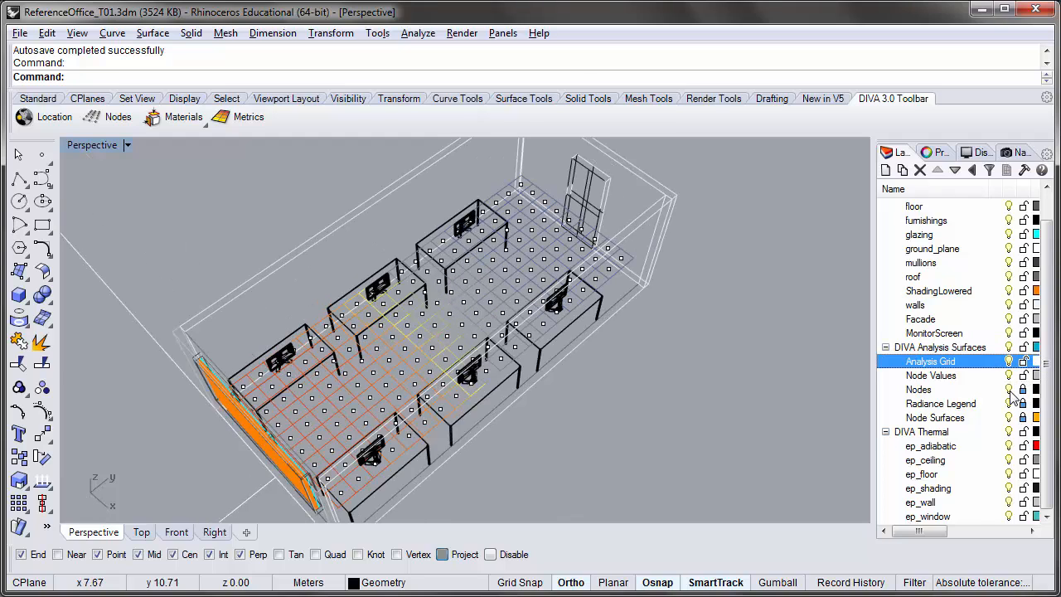
pyautogui.click(1023, 389)
pyautogui.click(1023, 403)
pyautogui.click(1023, 418)
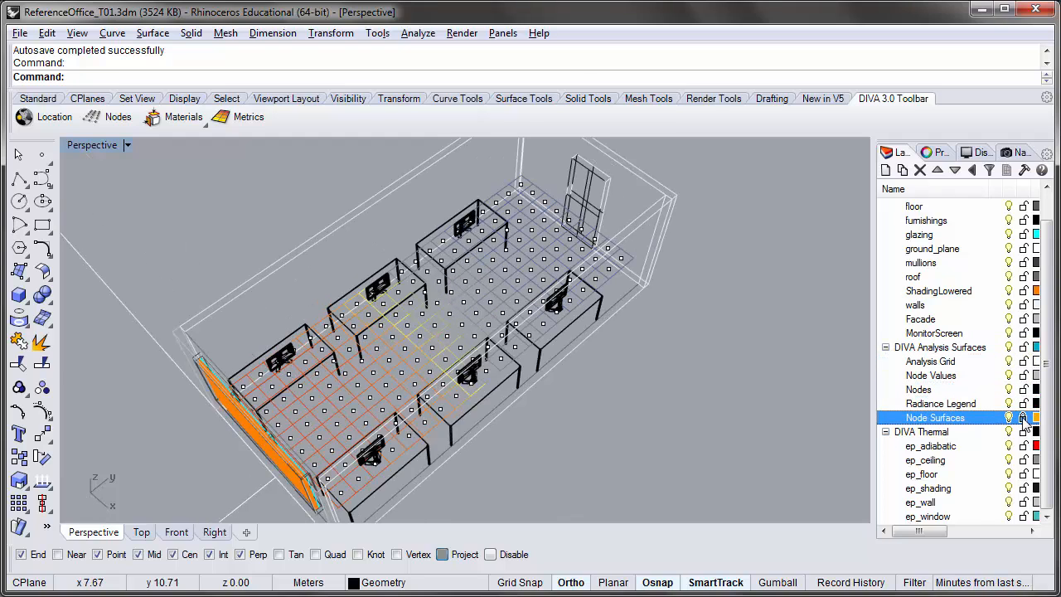
# Display the office in Shaded mode with the roof layer off to inspect the colored node surfaces.
pyautogui.moveTo(319, 423); pyautogui.dragTo(276, 431, button='right')
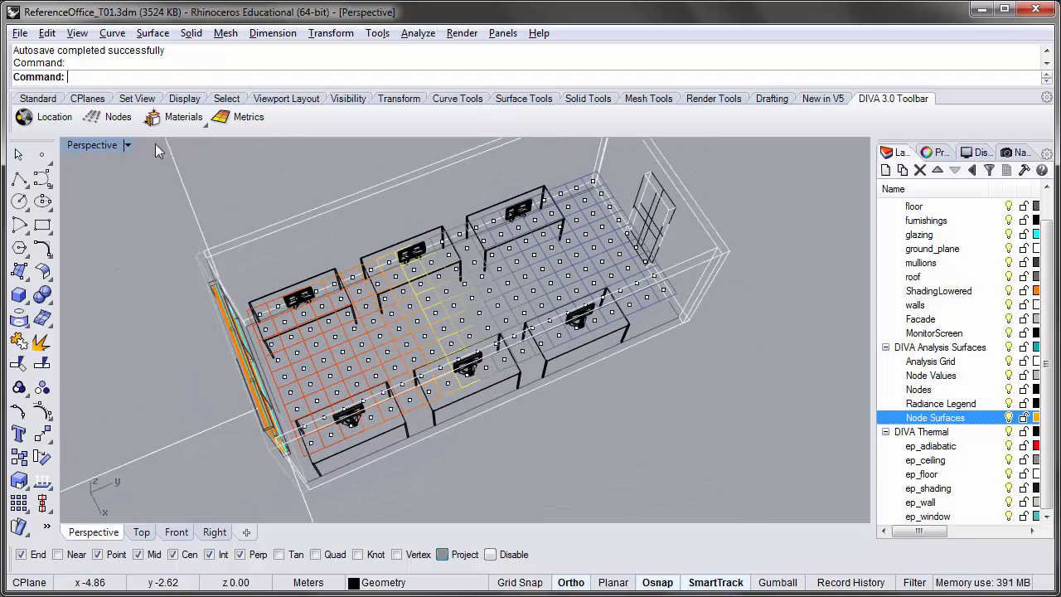
pyautogui.click(86, 145)
pyautogui.click(100, 208)
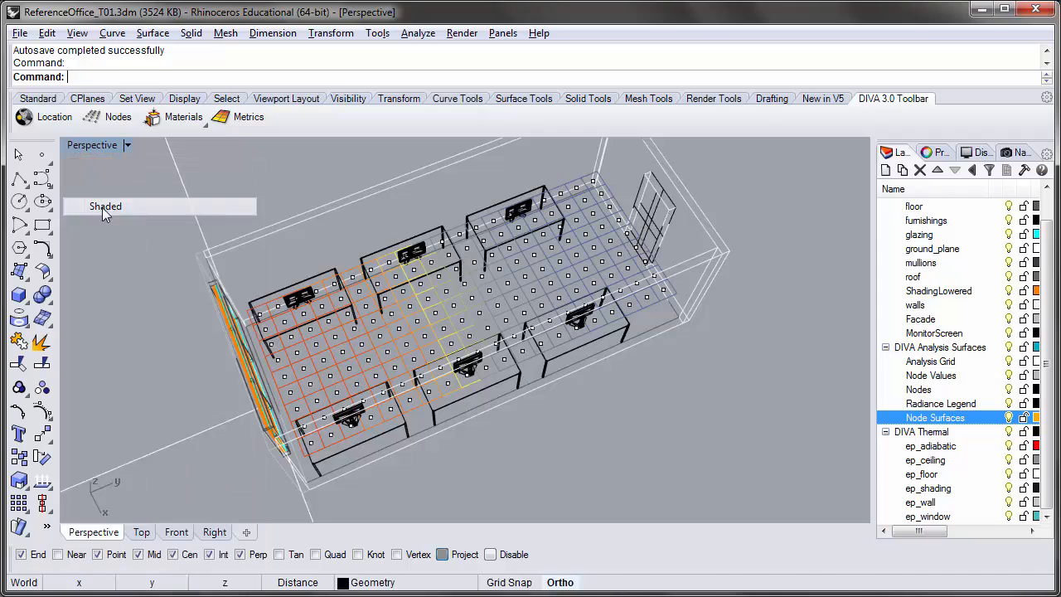
pyautogui.click(1008, 277)
pyautogui.scroll(-2, 642, 396)
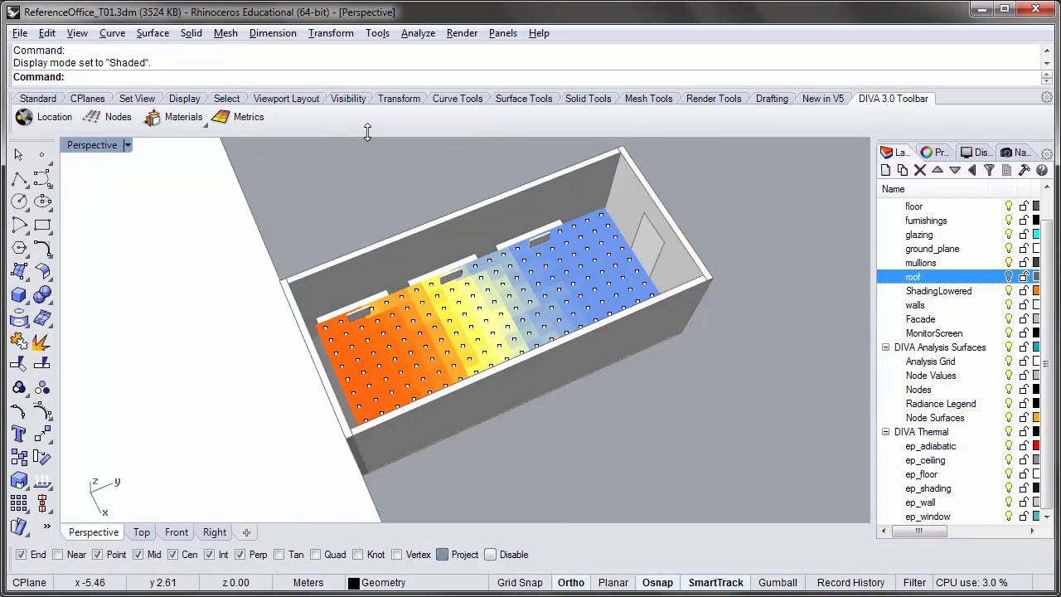
pyautogui.moveTo(367, 141); pyautogui.dragTo(531, 278, button='right')
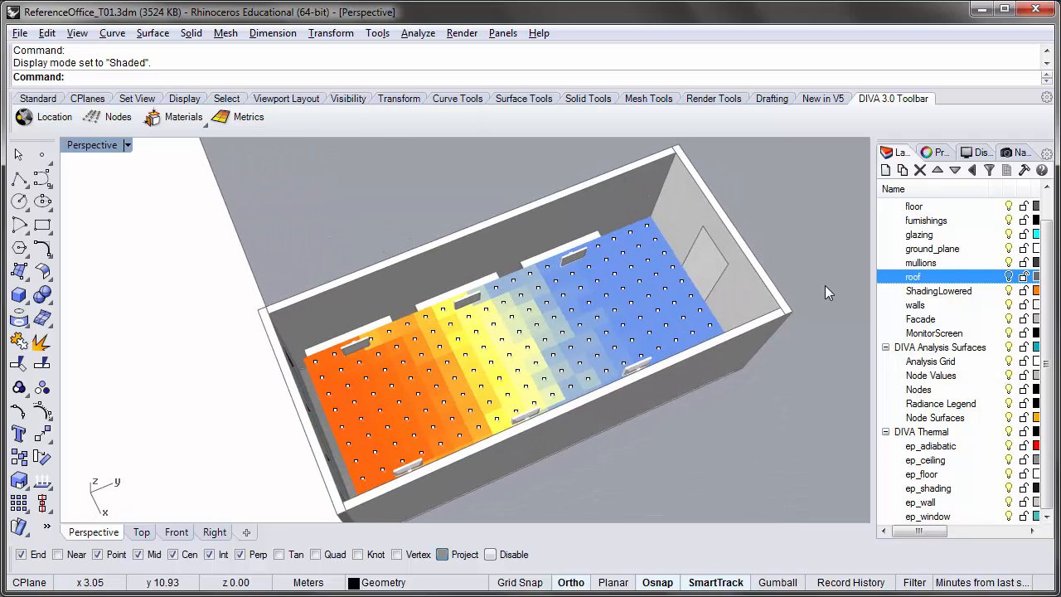
# Turn the roof layer back on and return the perspective viewport to Wireframe display.
pyautogui.click(1011, 278)
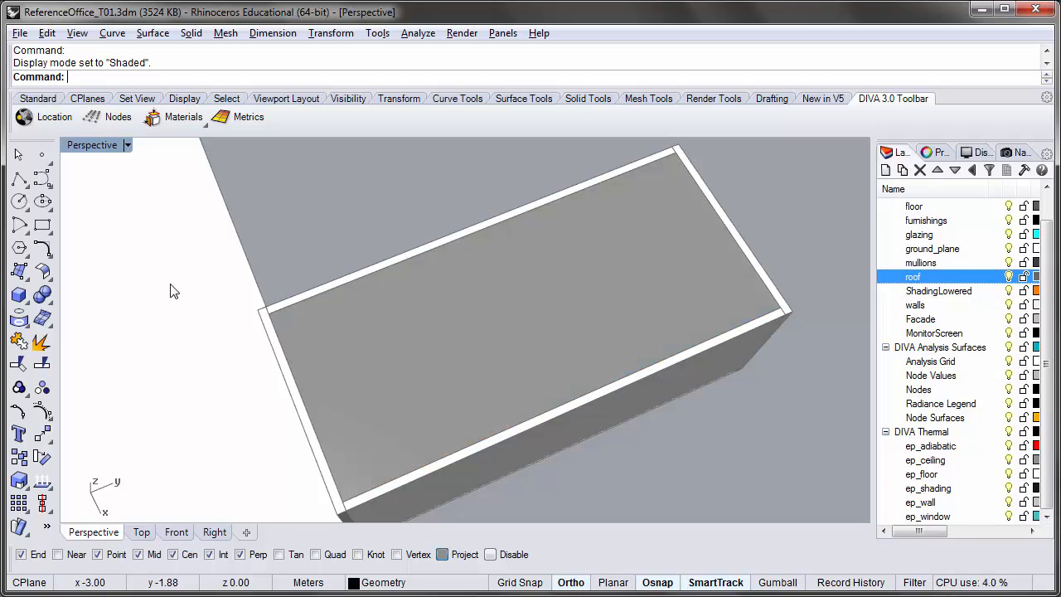
pyautogui.click(93, 147)
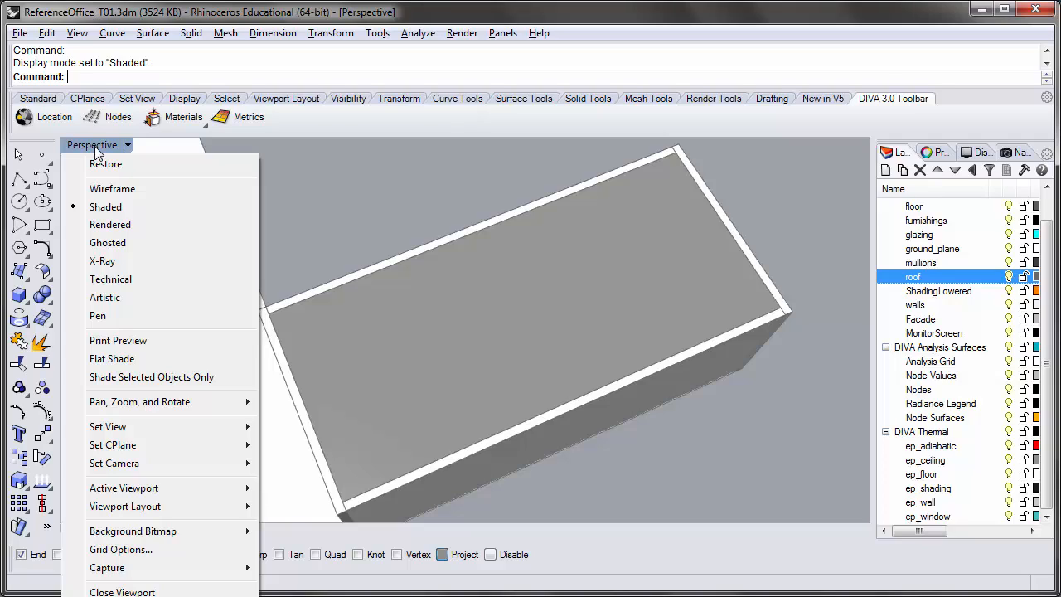
pyautogui.click(100, 189)
pyautogui.moveTo(232, 421); pyautogui.dragTo(233, 353, button='right')
pyautogui.moveTo(339, 478); pyautogui.dragTo(373, 479, button='right')
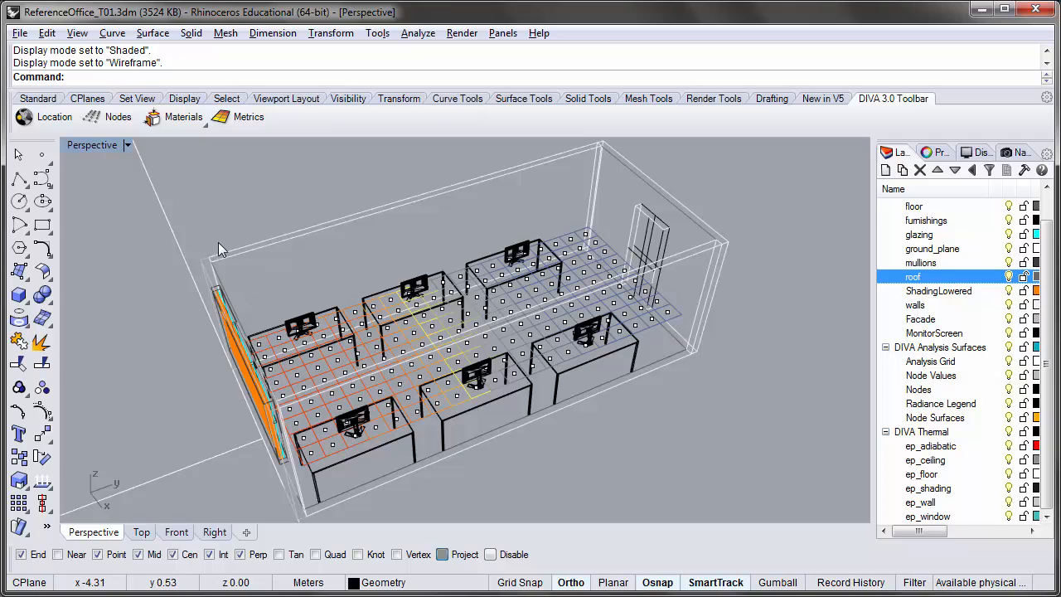
# Set up a grid-based, climate-based Daylight Autonomy simulation in DIVA Metrics with Use DGP Schedules enabled.
pyautogui.click(247, 121)
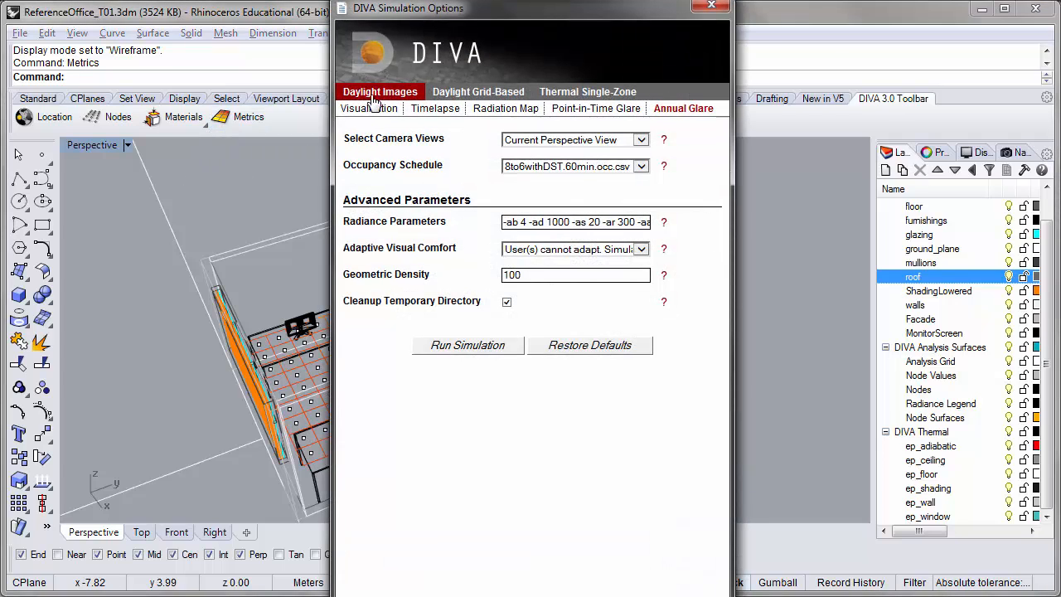
pyautogui.click(494, 96)
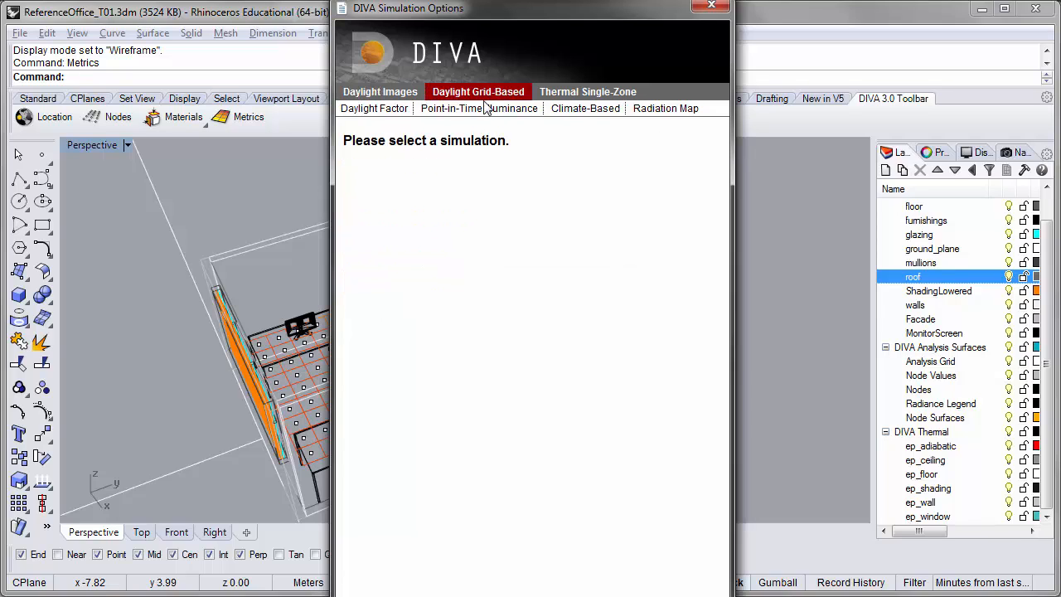
pyautogui.click(583, 112)
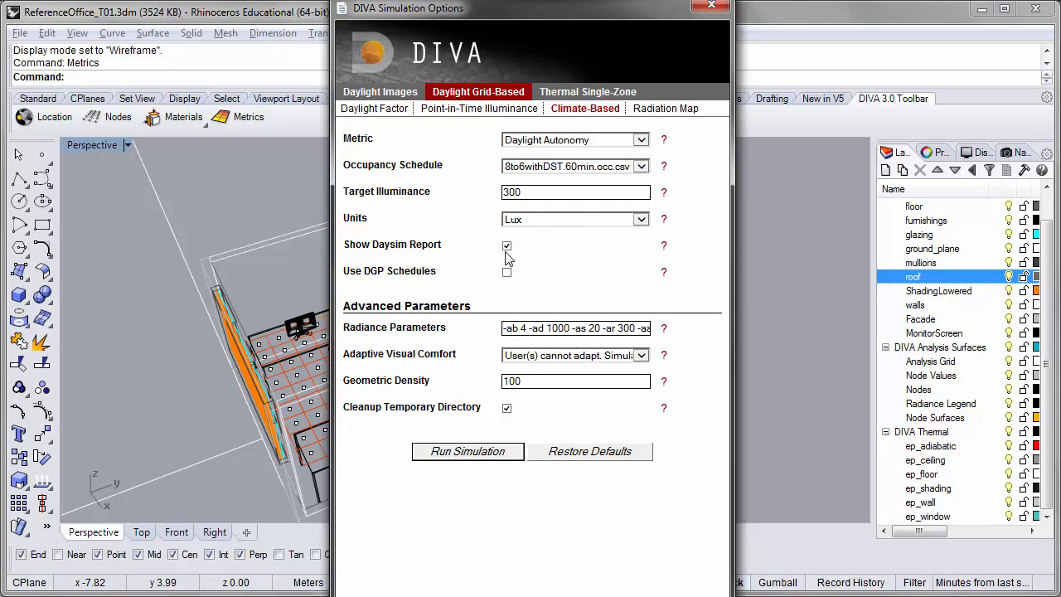
pyautogui.moveTo(667, 273)
pyautogui.click(507, 272)
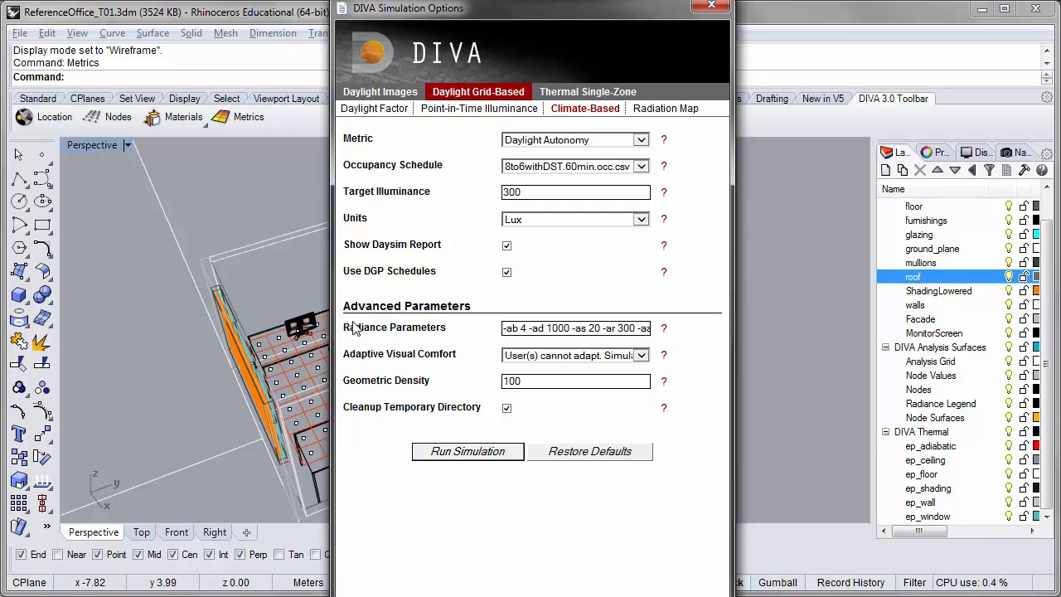
# Review the Radiance parameters and run the Daylight Autonomy simulation without reusing the existing daylight coefficient files.
pyautogui.moveTo(503, 330)
pyautogui.mouseDown()
pyautogui.moveTo(620, 347)
pyautogui.moveTo(515, 345)
pyautogui.mouseUp()
pyautogui.click(516, 338)
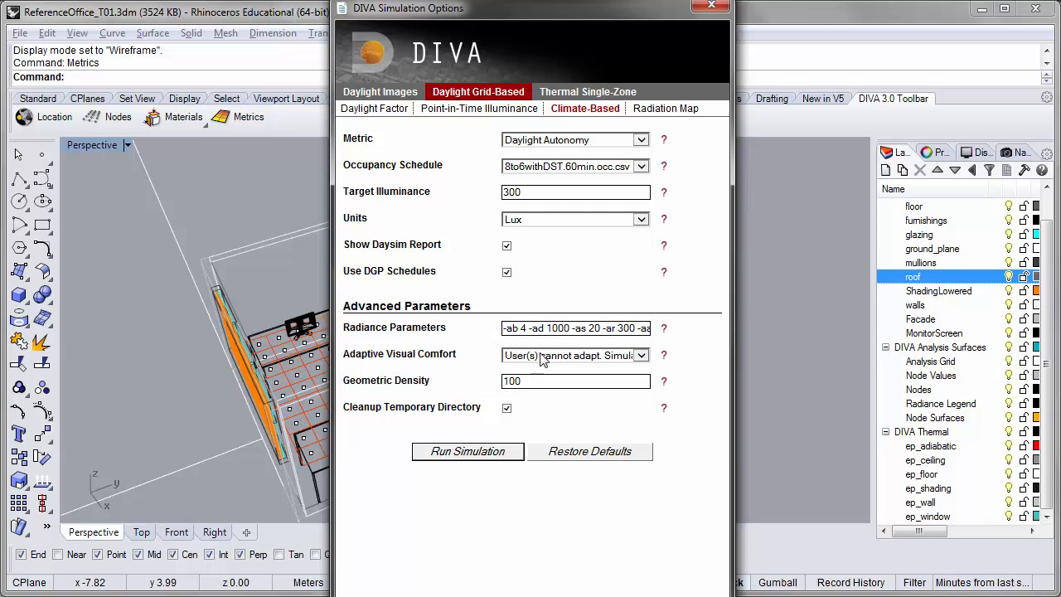
pyautogui.click(528, 332)
pyautogui.doubleClick(523, 329)
pyautogui.click(528, 325)
pyautogui.click(497, 457)
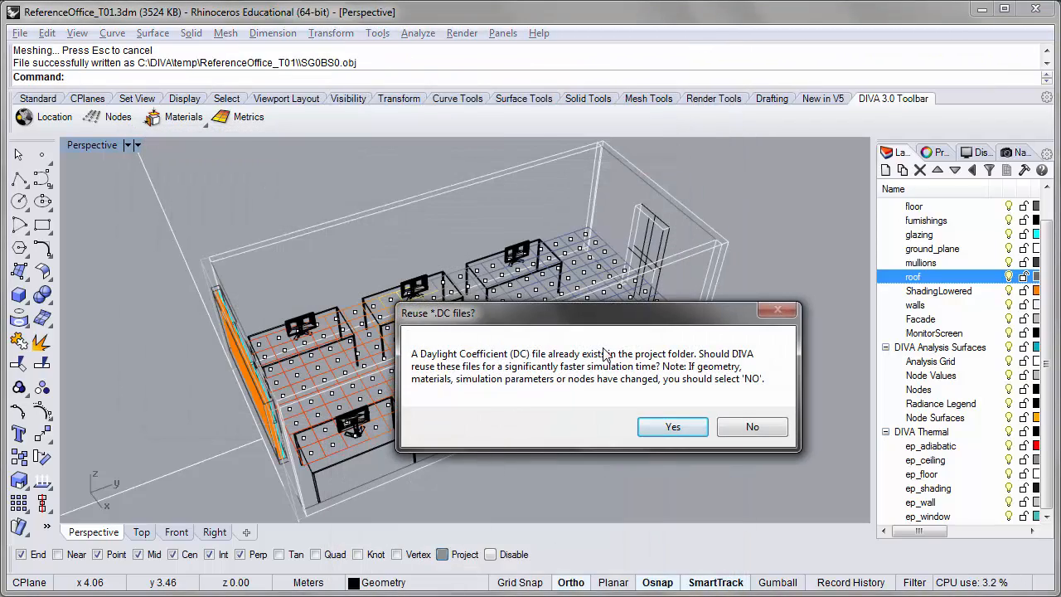
pyautogui.moveTo(676, 321); pyautogui.dragTo(646, 323)
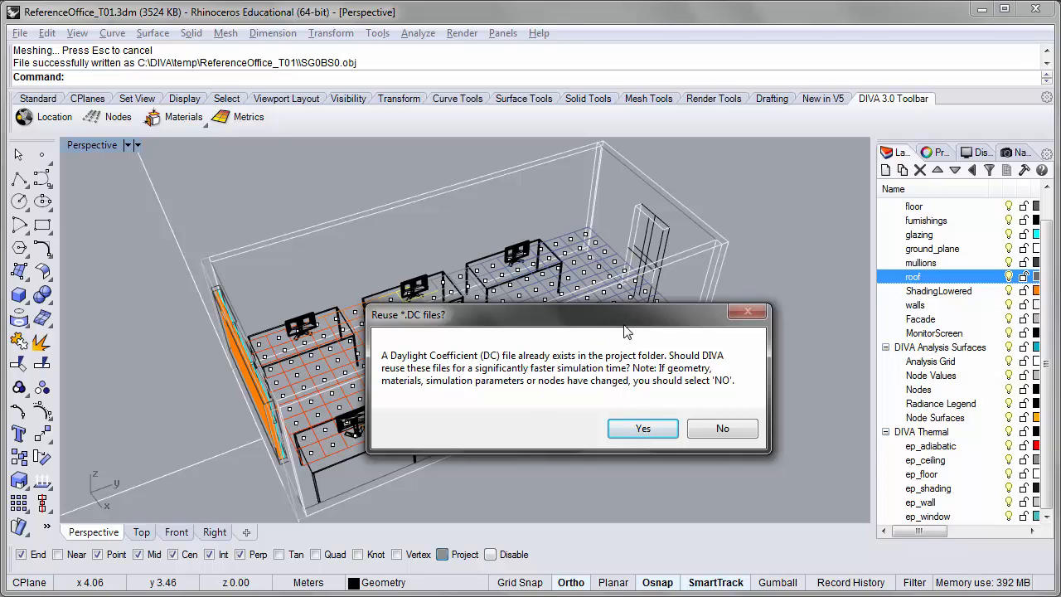
pyautogui.moveTo(628, 326); pyautogui.dragTo(607, 340)
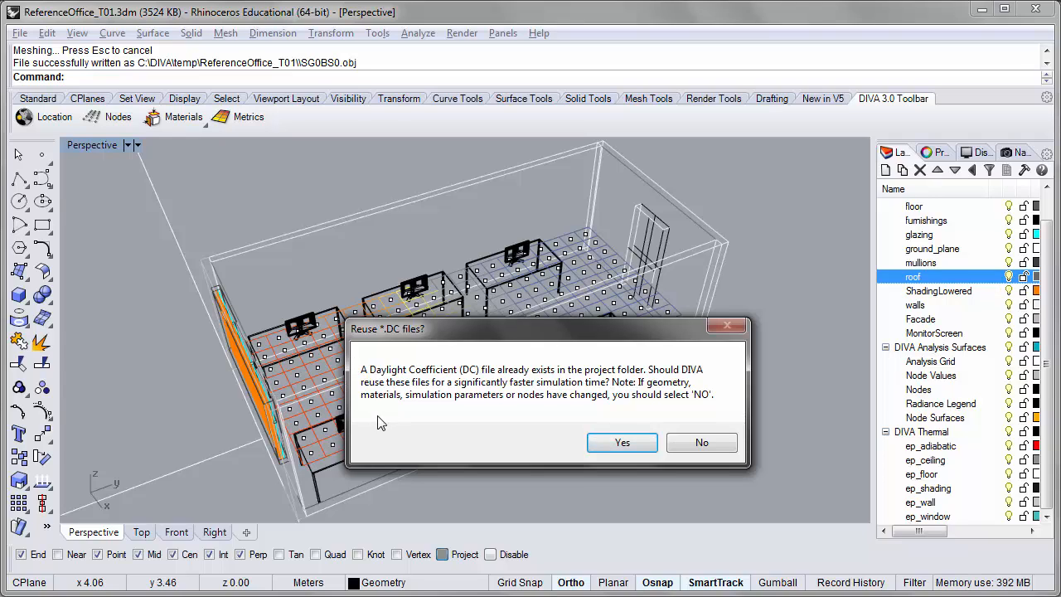
pyautogui.click(704, 447)
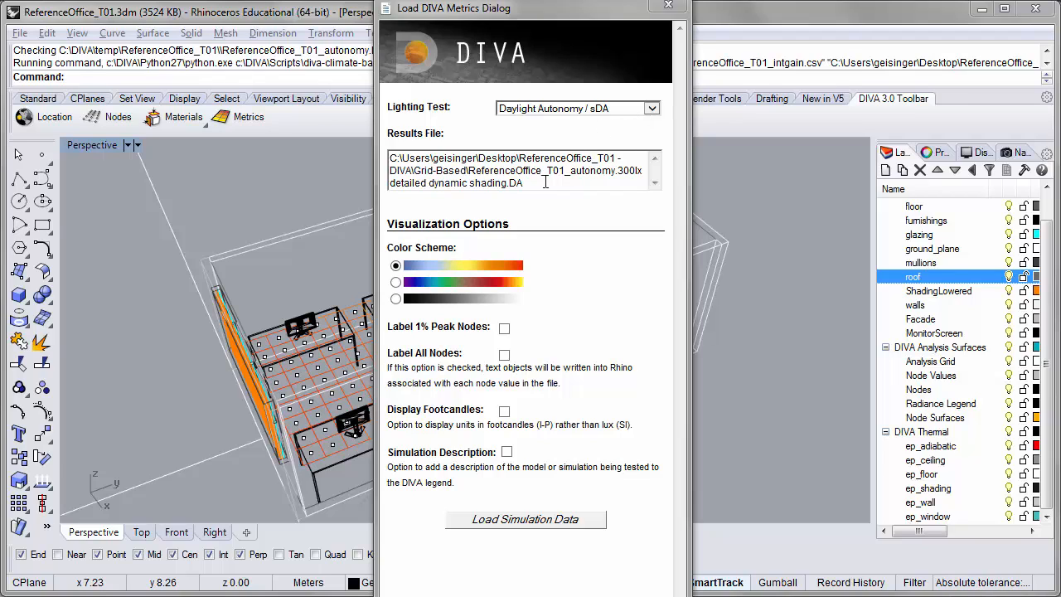
# Check the detailed dynamic shading results file name, enable labels for all nodes and load the Daylight Autonomy simulation data.
pyautogui.moveTo(544, 183); pyautogui.dragTo(388, 156)
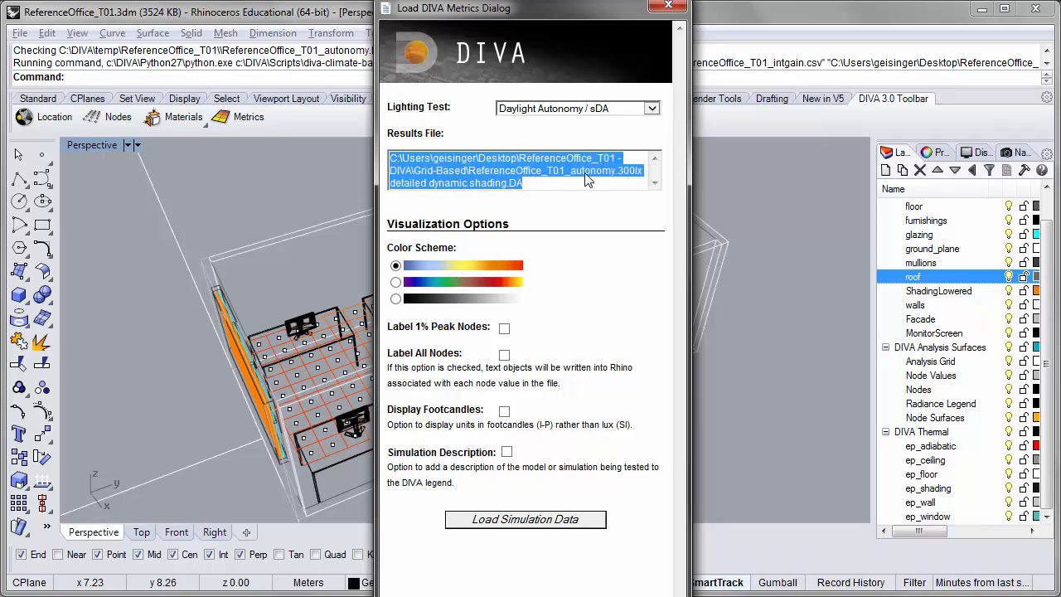
pyautogui.click(539, 182)
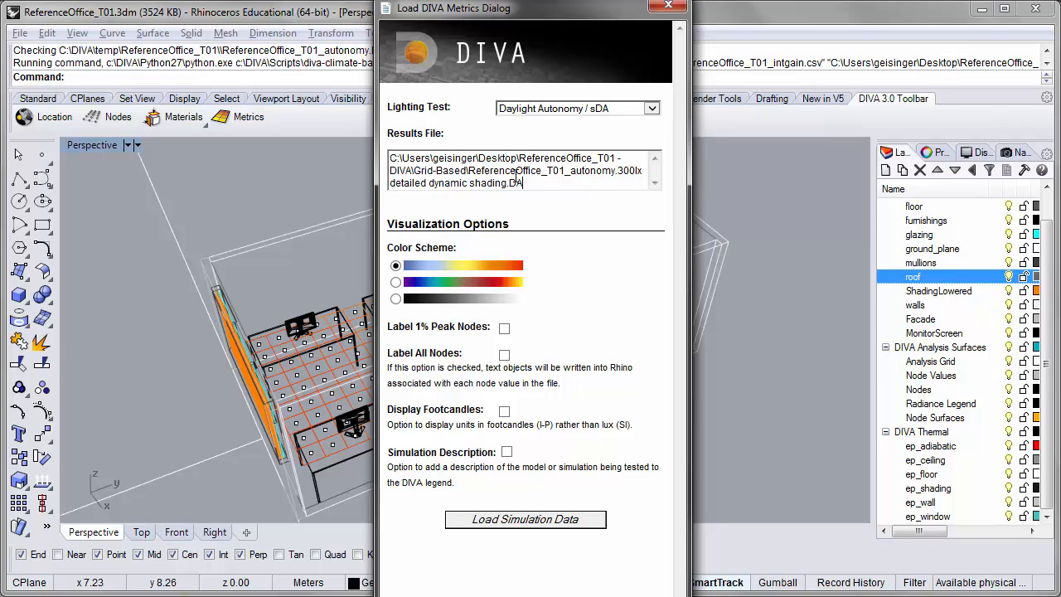
pyautogui.moveTo(391, 184); pyautogui.dragTo(496, 188)
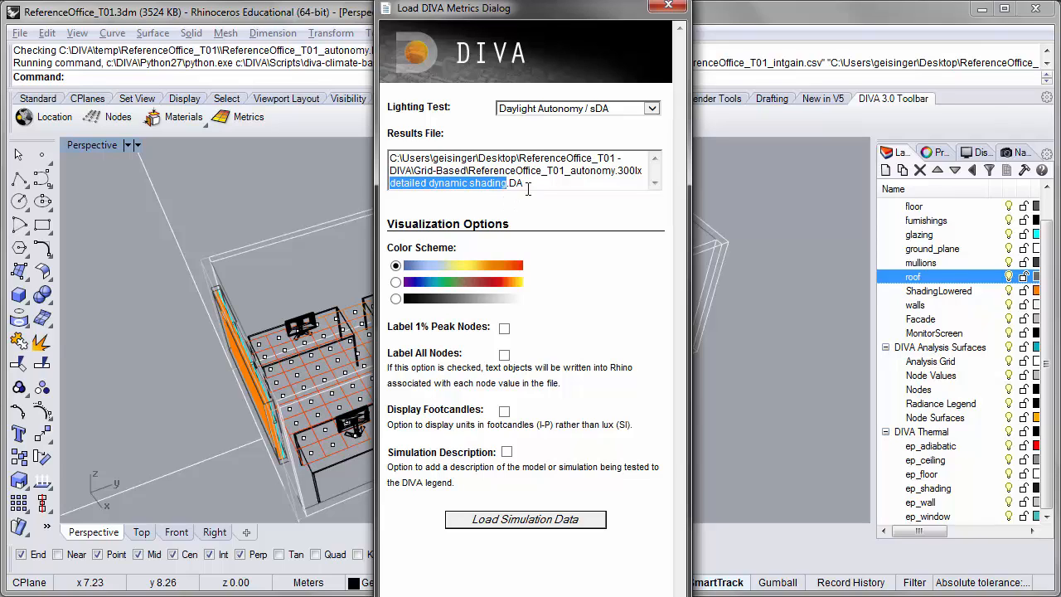
pyautogui.click(534, 189)
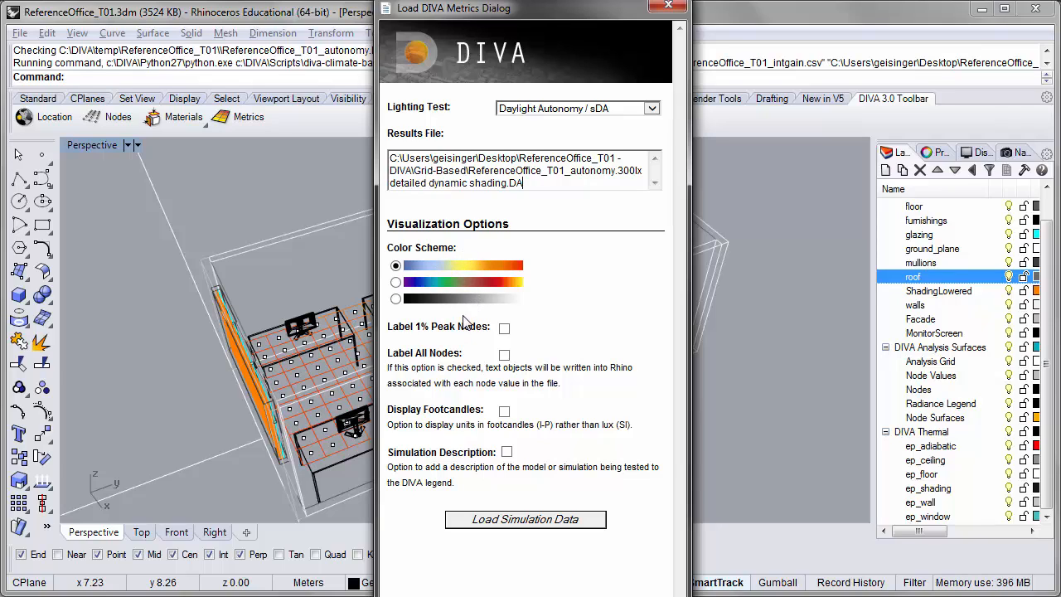
pyautogui.click(504, 355)
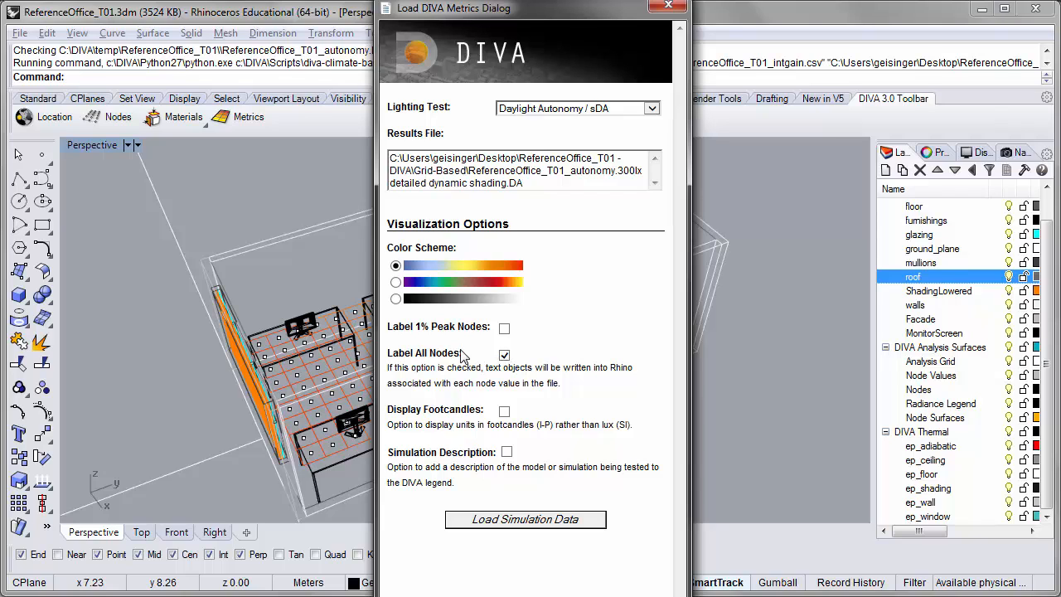
pyautogui.click(530, 520)
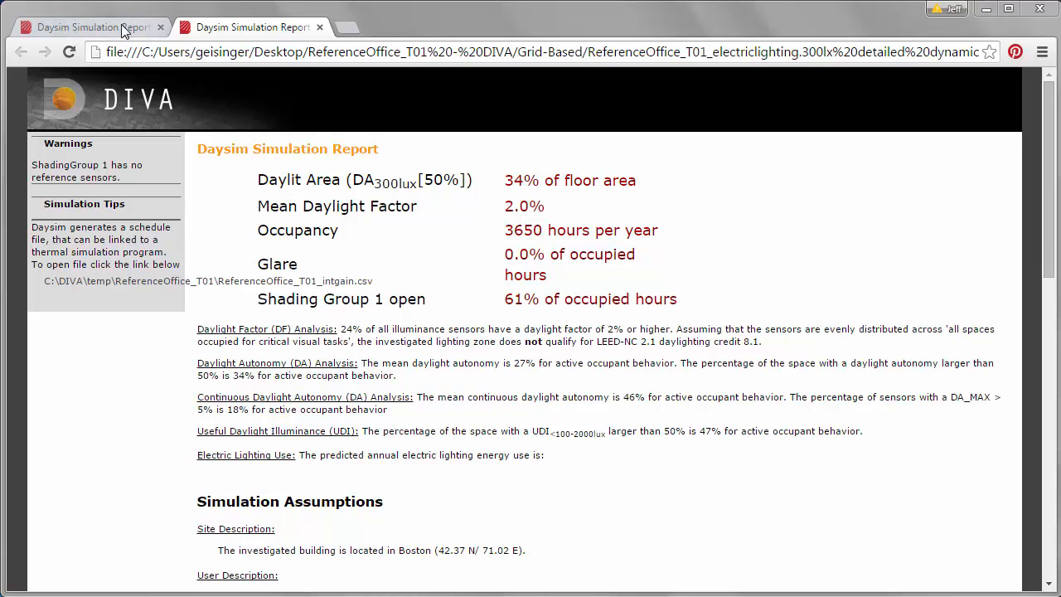
# Compare daylit area and glare hours between the no dynamic shading and detailed dynamic shading Daysim reports.
pyautogui.click(89, 27)
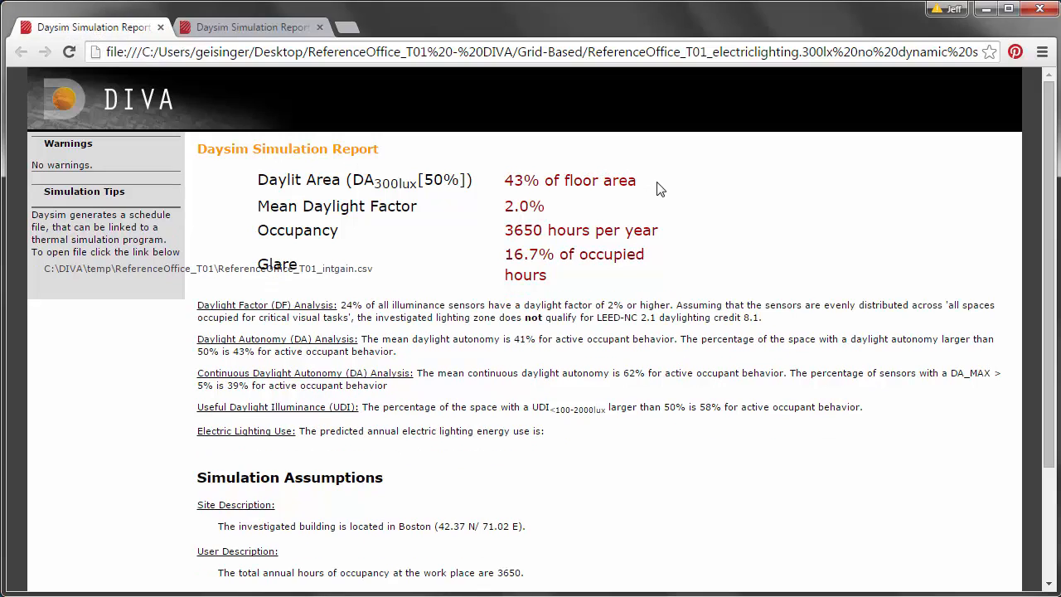
pyautogui.click(244, 25)
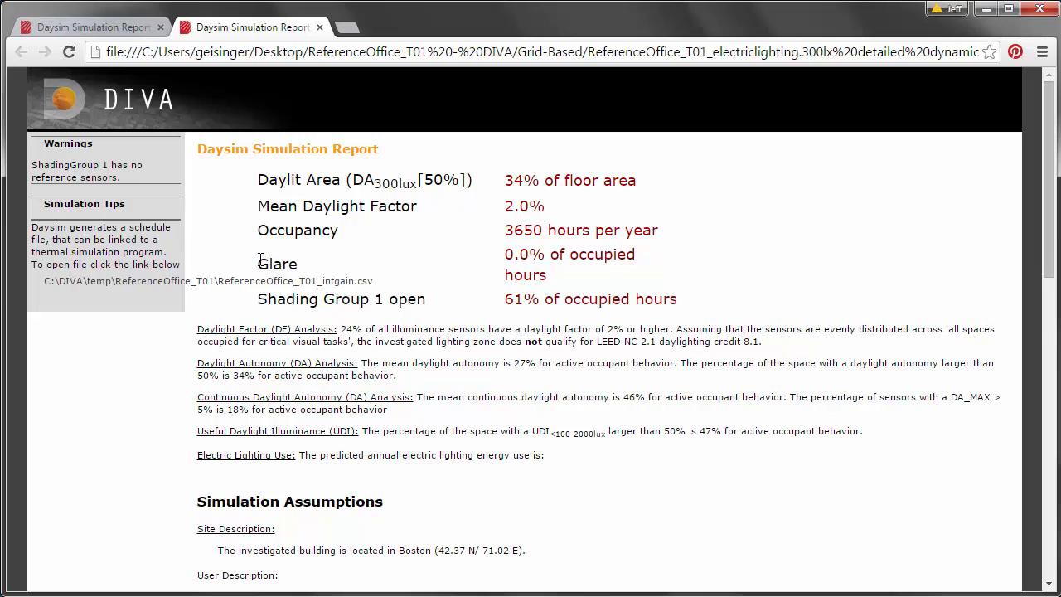
pyautogui.moveTo(260, 260); pyautogui.dragTo(642, 254)
pyautogui.click(647, 258)
pyautogui.click(102, 29)
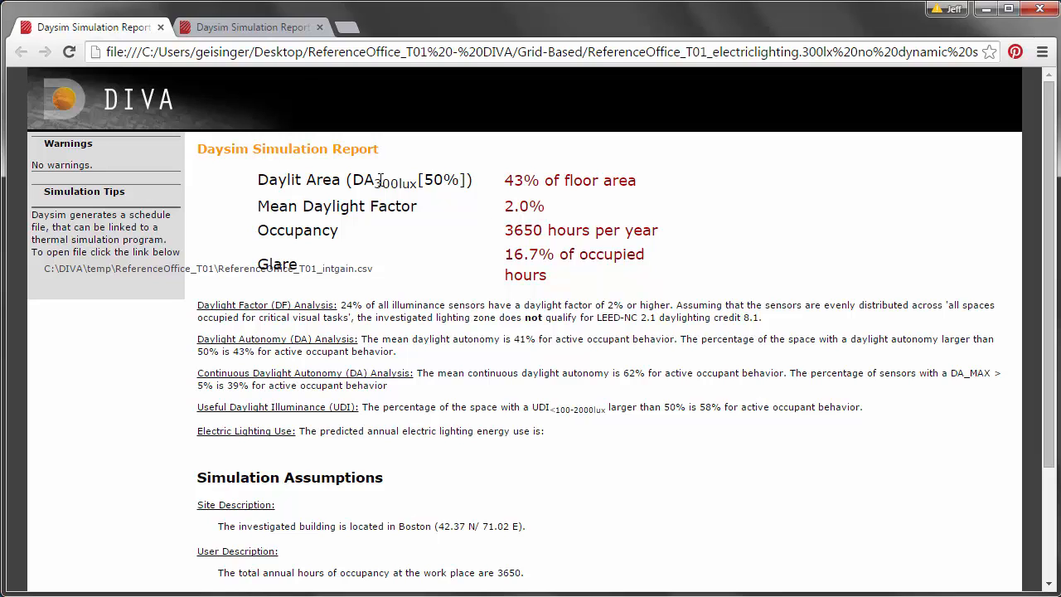
pyautogui.click(269, 31)
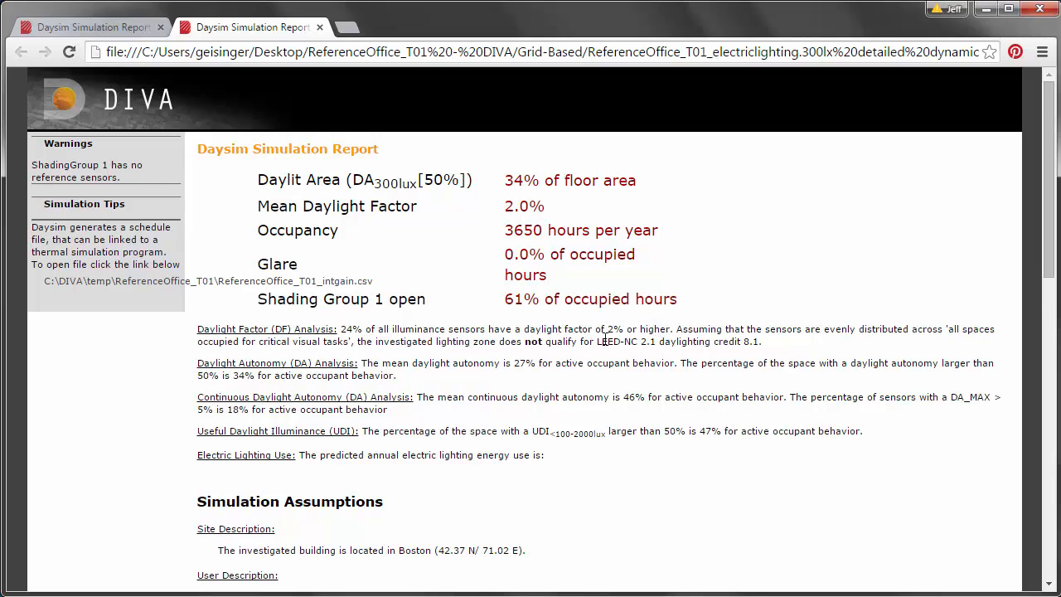
# Examine the detailed dynamic shading report's analysis results, occupancy schedule, Shading Group 1 schedule and annual glare chart.
pyautogui.scroll(-1, 609, 340)
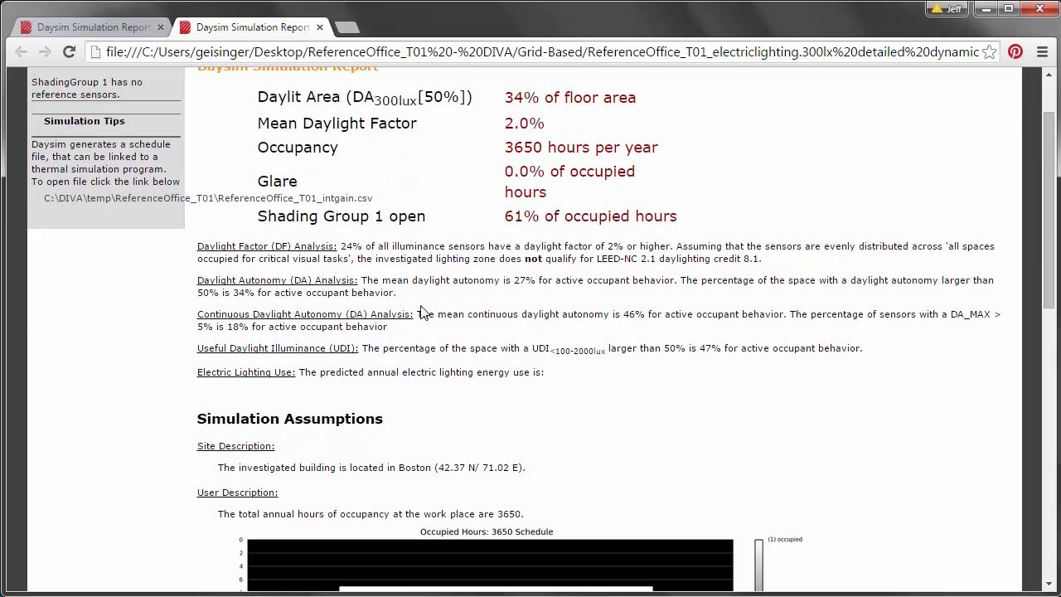
pyautogui.scroll(-2, 375, 240)
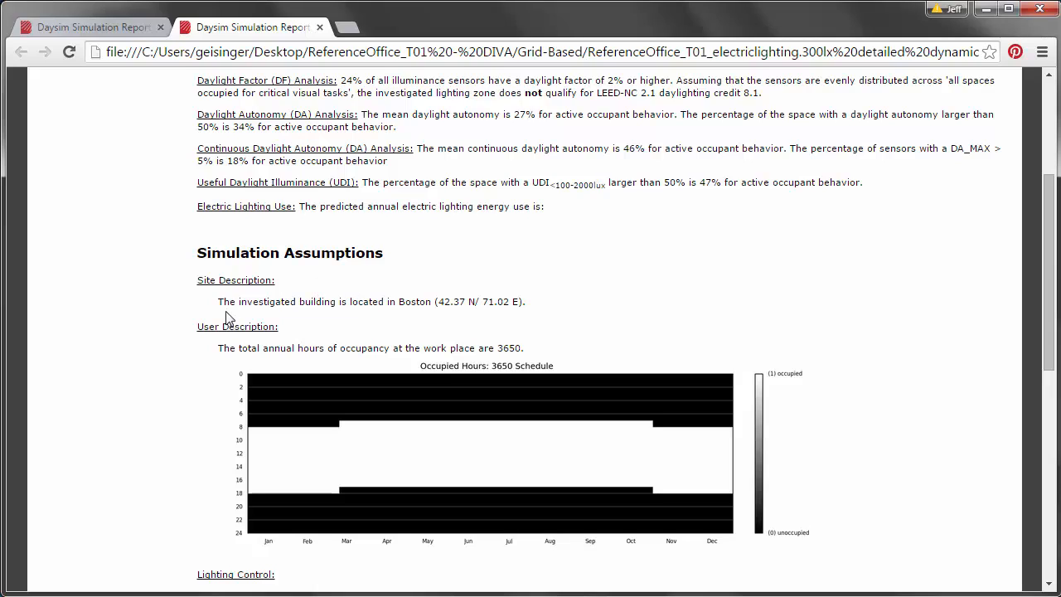
pyautogui.scroll(-1, 166, 309)
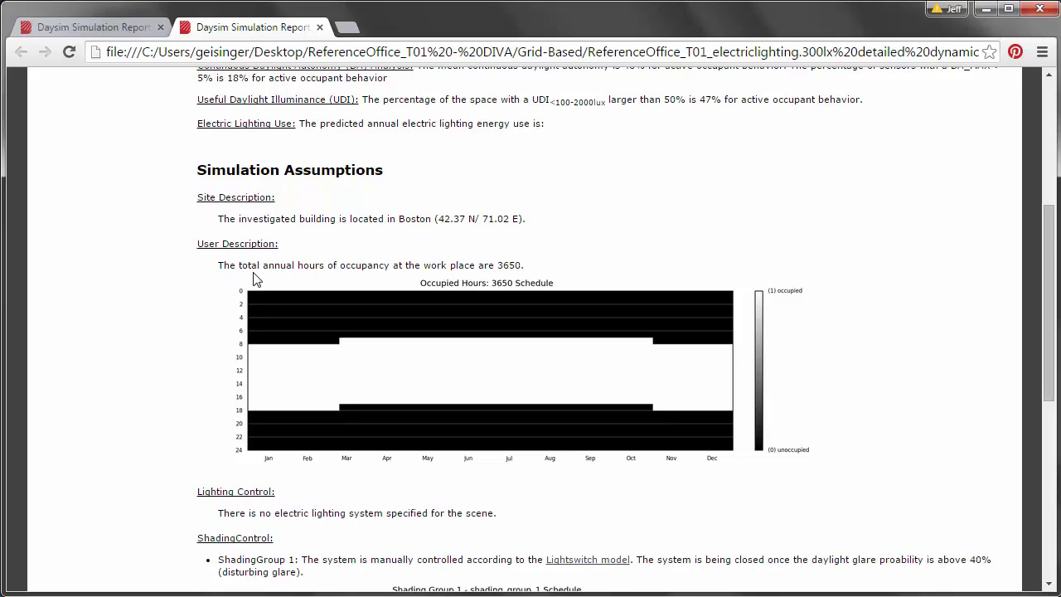
pyautogui.scroll(-1, 580, 286)
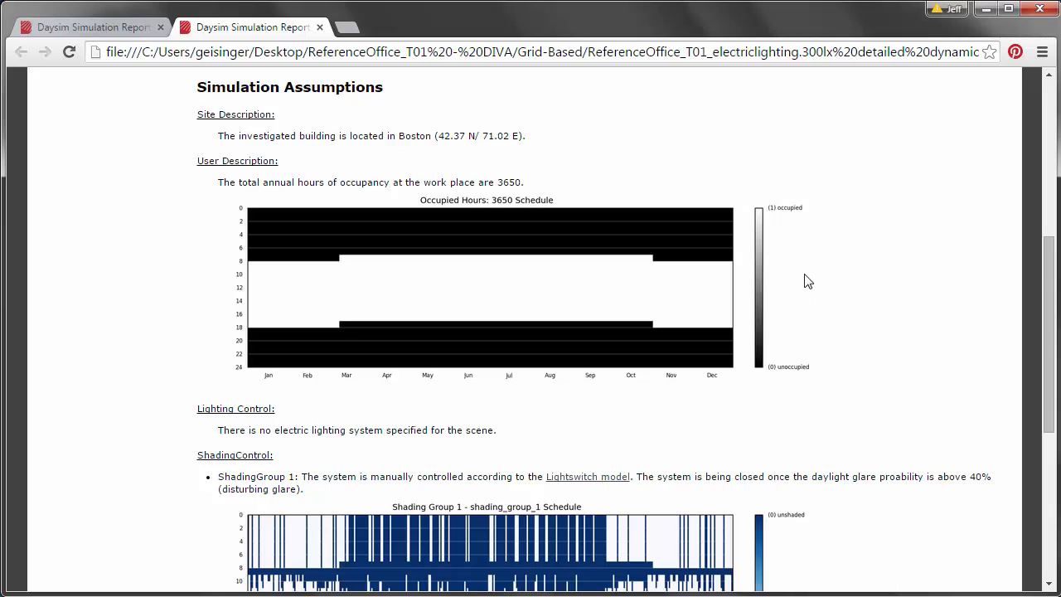
pyautogui.scroll(-1, 901, 264)
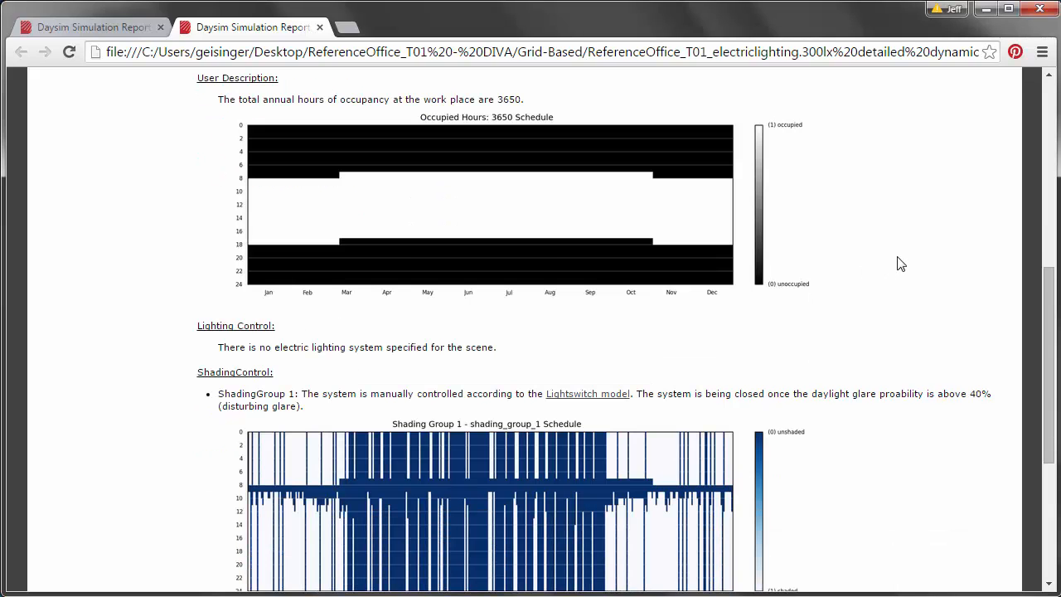
pyautogui.scroll(-1, 901, 263)
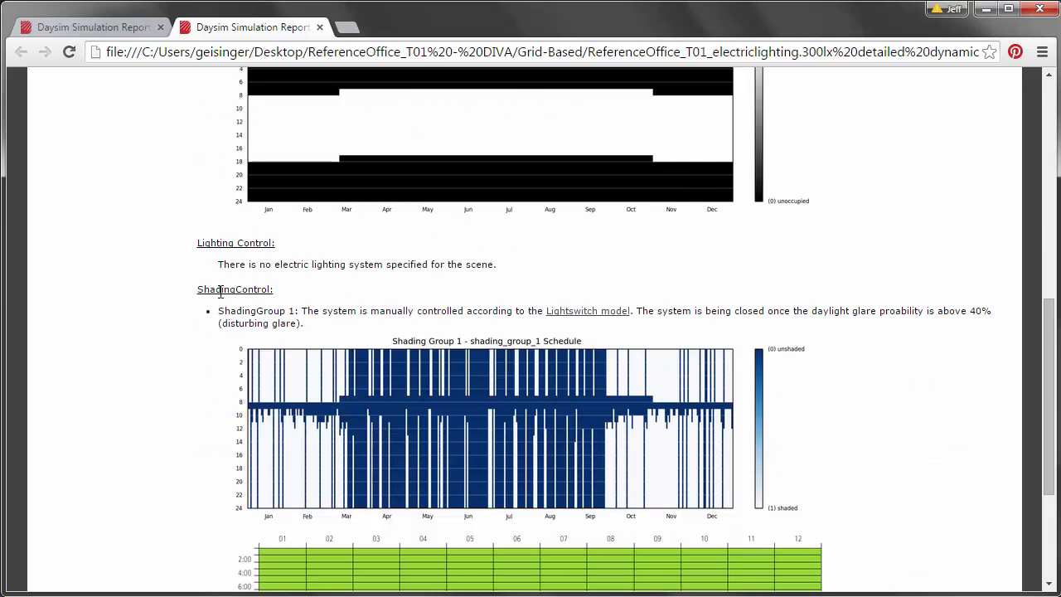
pyautogui.scroll(-1, 209, 299)
pyautogui.scroll(-1, 210, 305)
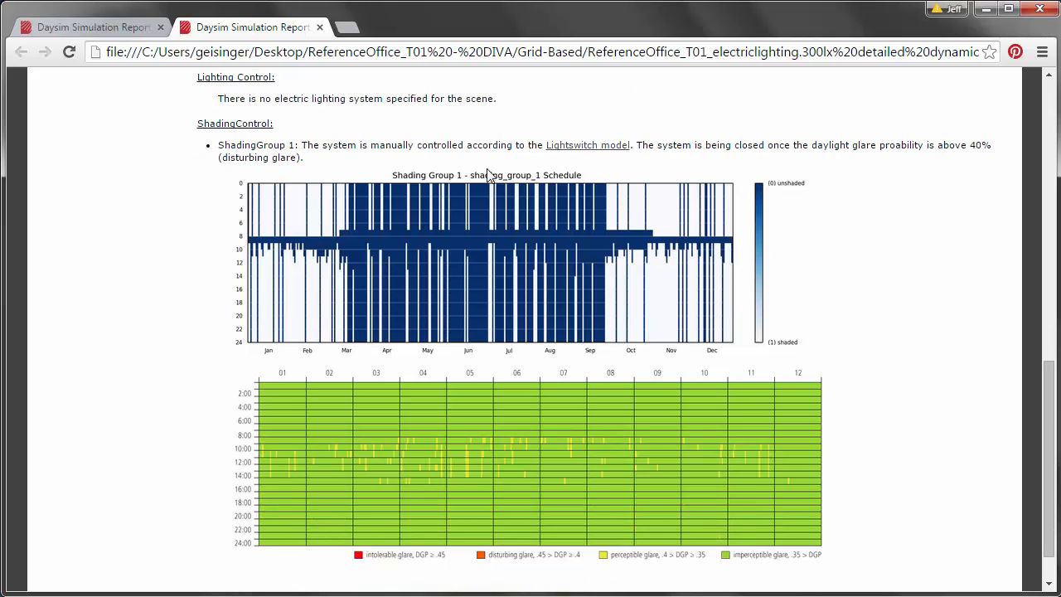